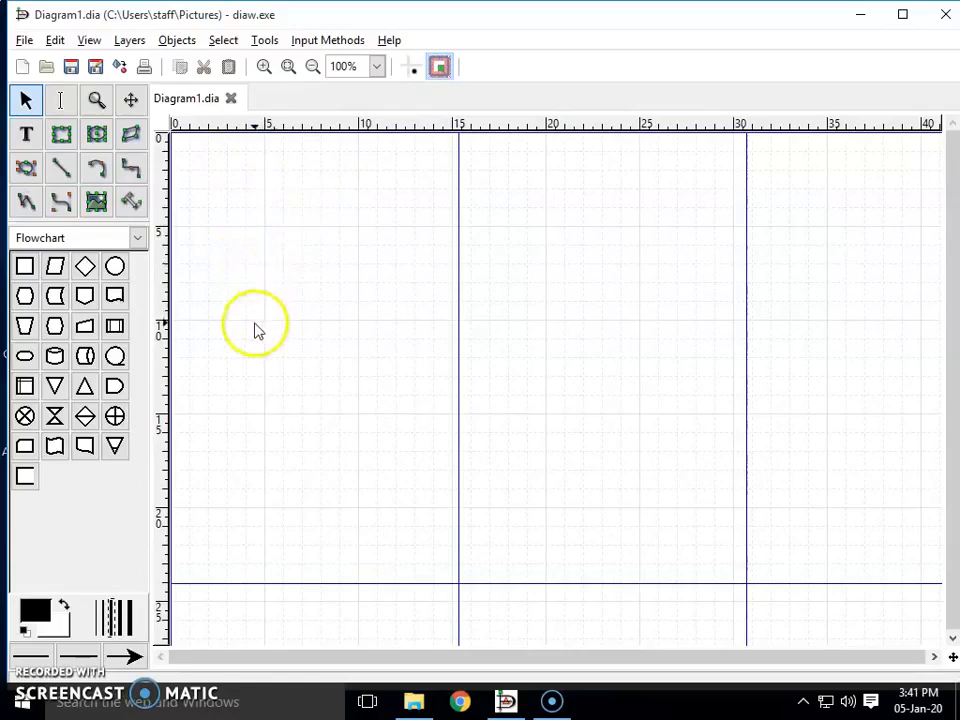
- Place a sample flowchart ellipse near the top of the first page and a parallelogram below it
{"action": "left_click", "coordinate": [114, 268]}
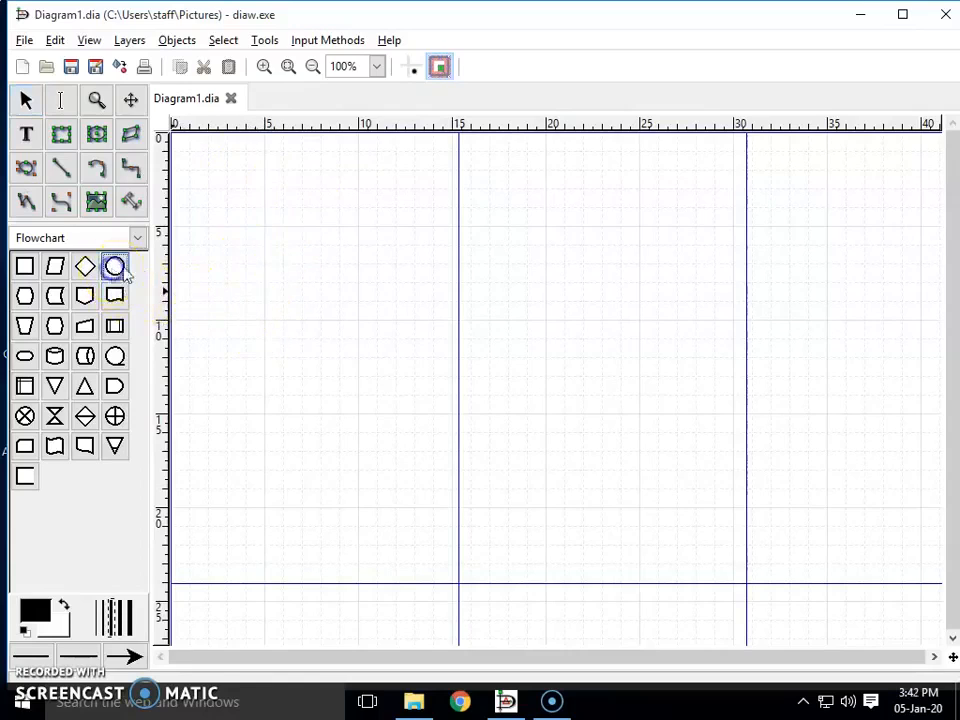
{"action": "left_click", "coordinate": [268, 182]}
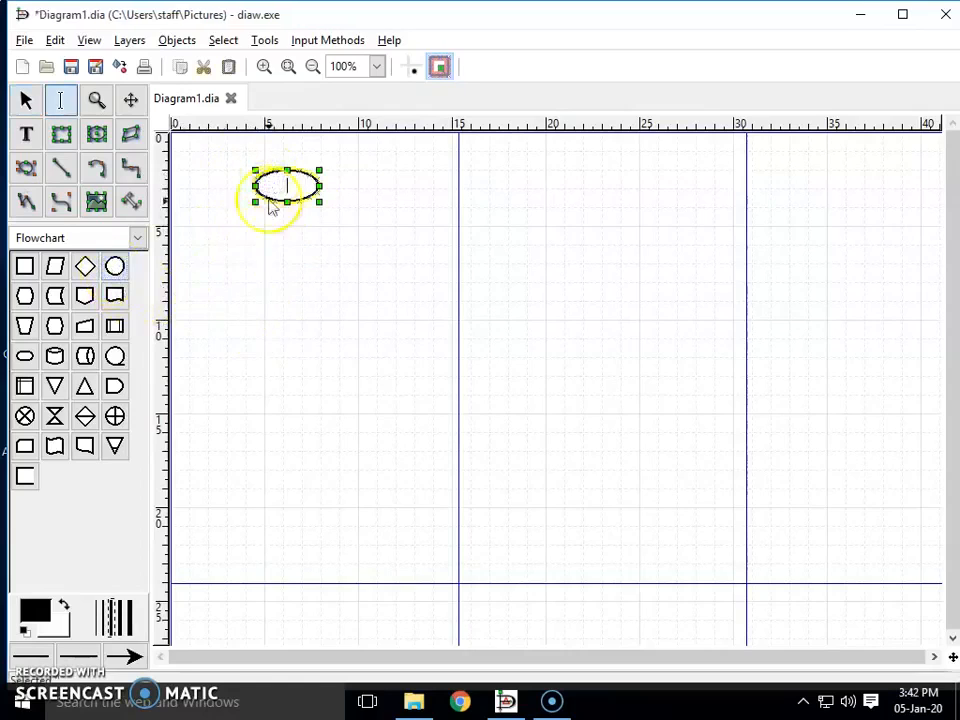
{"action": "left_click", "coordinate": [56, 268]}
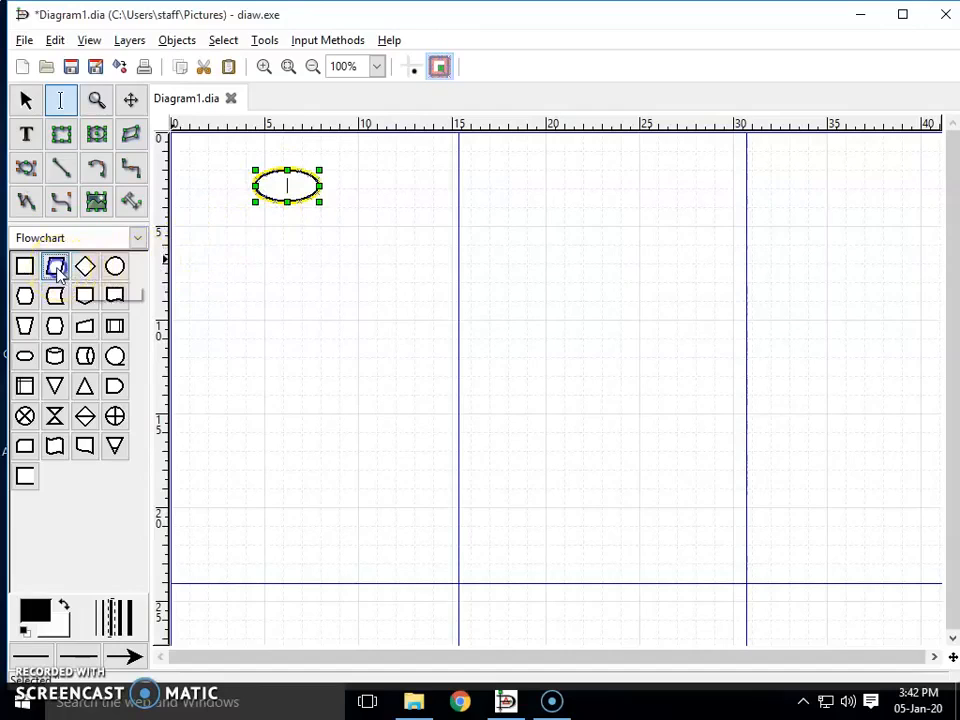
{"action": "left_click", "coordinate": [260, 244]}
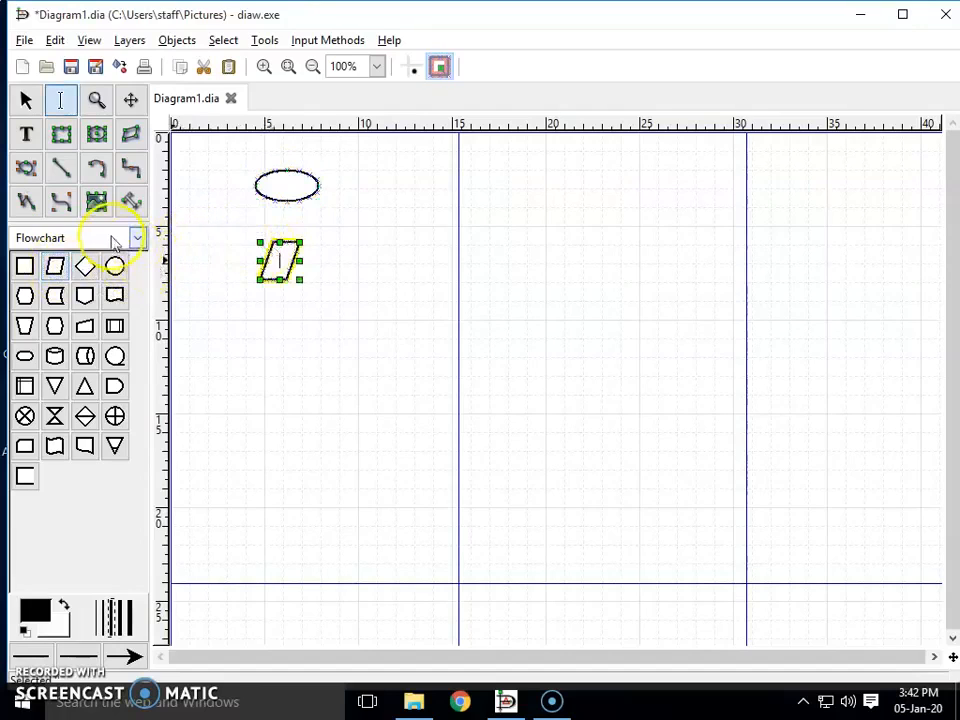
- Draw a short downward arrow below the parallelogram and a process rectangle beneath the arrow
{"action": "left_click", "coordinate": [61, 167]}
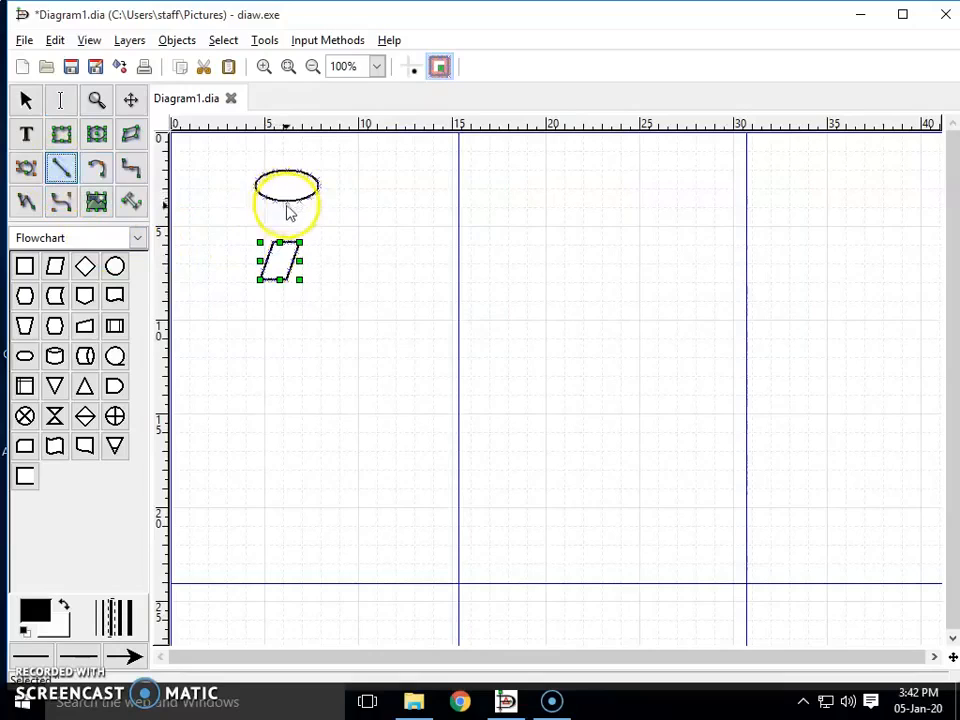
{"action": "mouse_move", "coordinate": [280, 309]}
{"action": "left_mouse_down"}
{"action": "mouse_move", "coordinate": [297, 325]}
{"action": "mouse_move", "coordinate": [280, 345]}
{"action": "left_mouse_up"}
{"action": "left_click", "coordinate": [310, 343]}
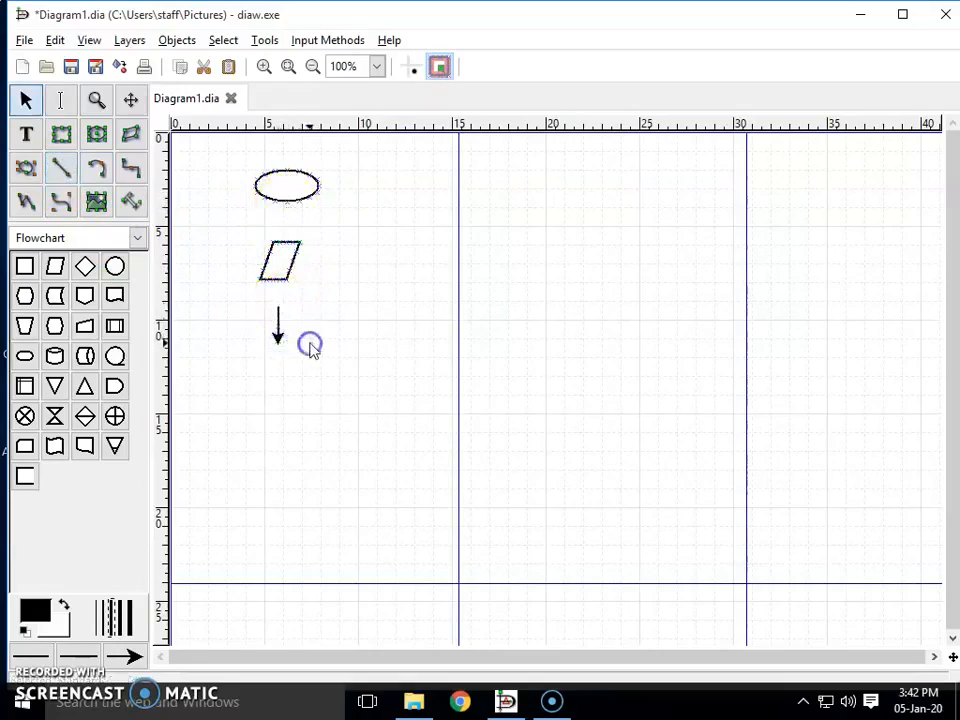
{"action": "left_click", "coordinate": [26, 266]}
{"action": "left_click", "coordinate": [280, 376]}
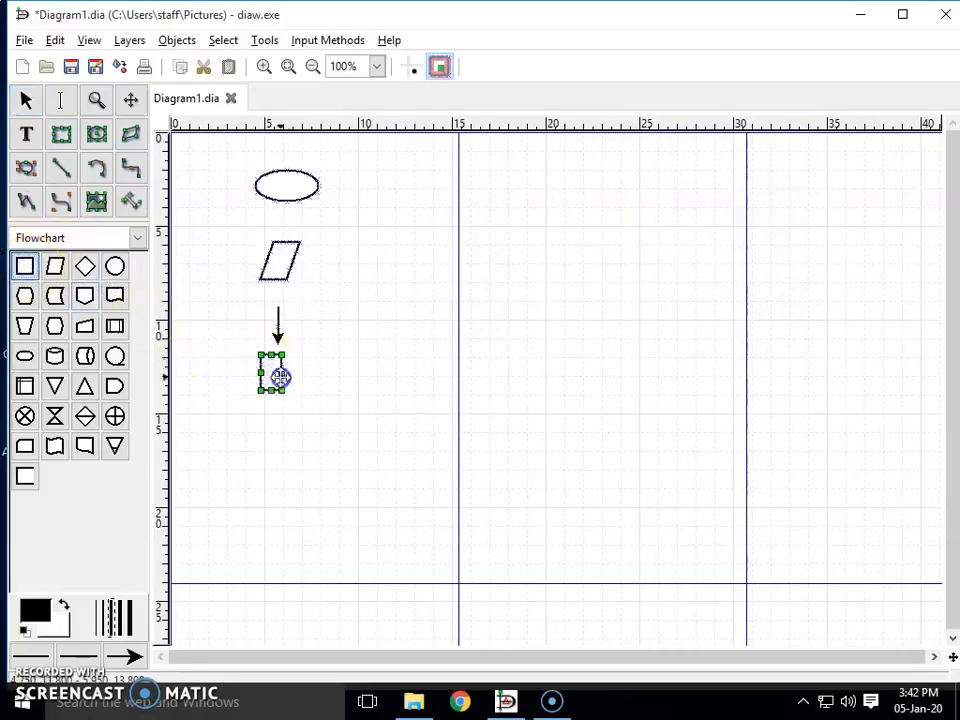
{"action": "left_click_drag", "start_coordinate": [280, 376], "coordinate": [320, 389]}
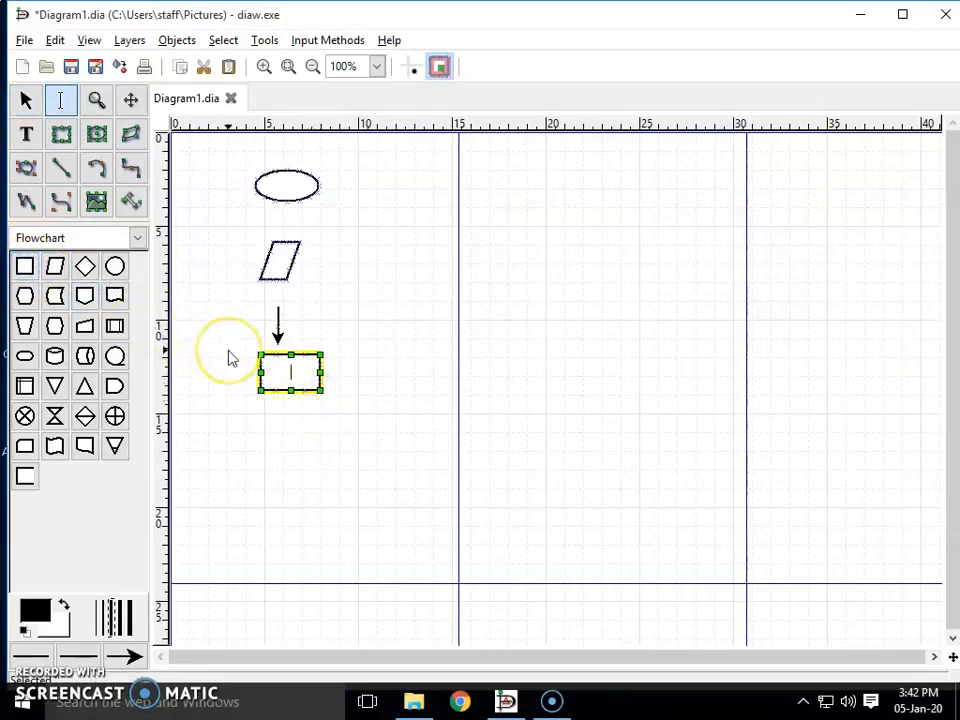
- Draw a circle below the process rectangle and enlarge it slightly
{"action": "left_click", "coordinate": [112, 271]}
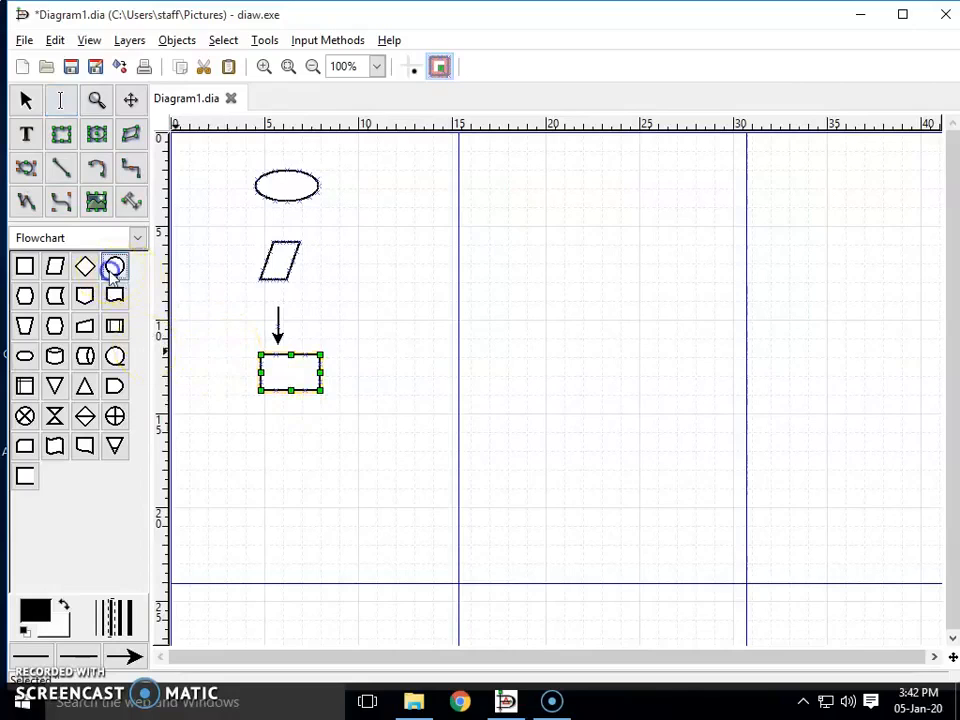
{"action": "left_click_drag", "start_coordinate": [255, 430], "coordinate": [281, 466]}
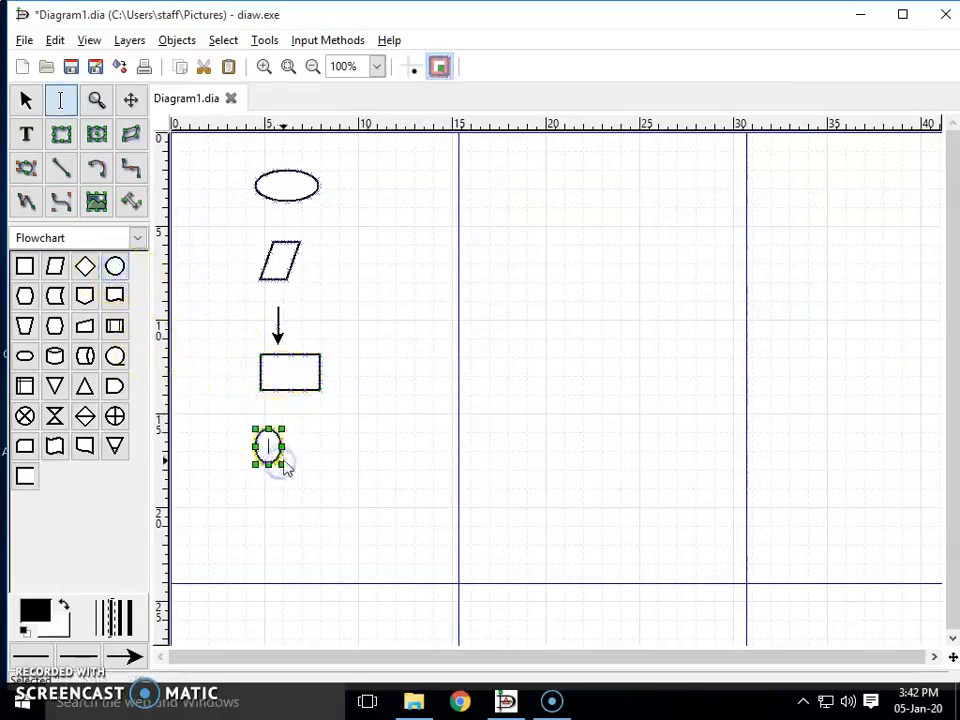
{"action": "left_click", "coordinate": [281, 465]}
{"action": "left_click", "coordinate": [293, 476]}
{"action": "left_click", "coordinate": [266, 440]}
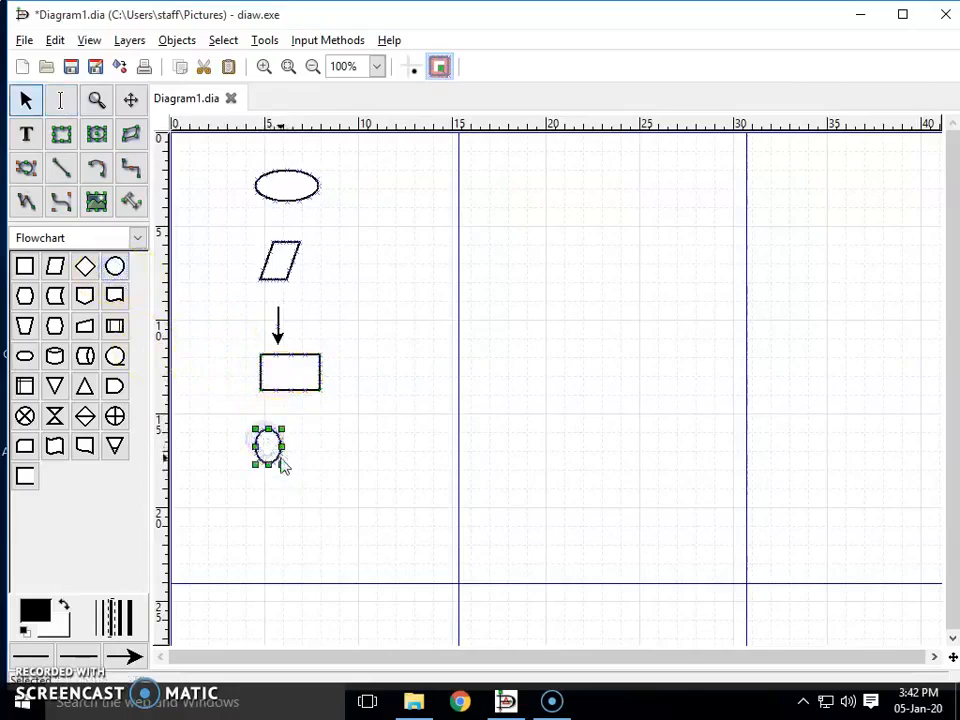
{"action": "left_click_drag", "start_coordinate": [282, 465], "coordinate": [309, 486]}
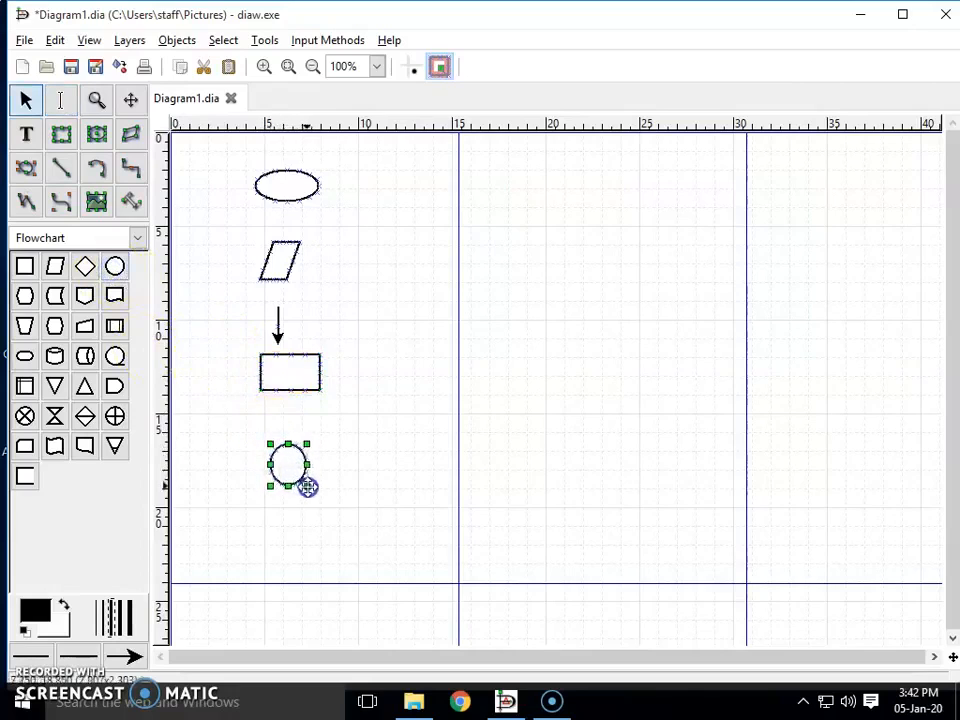
{"action": "left_click", "coordinate": [347, 455]}
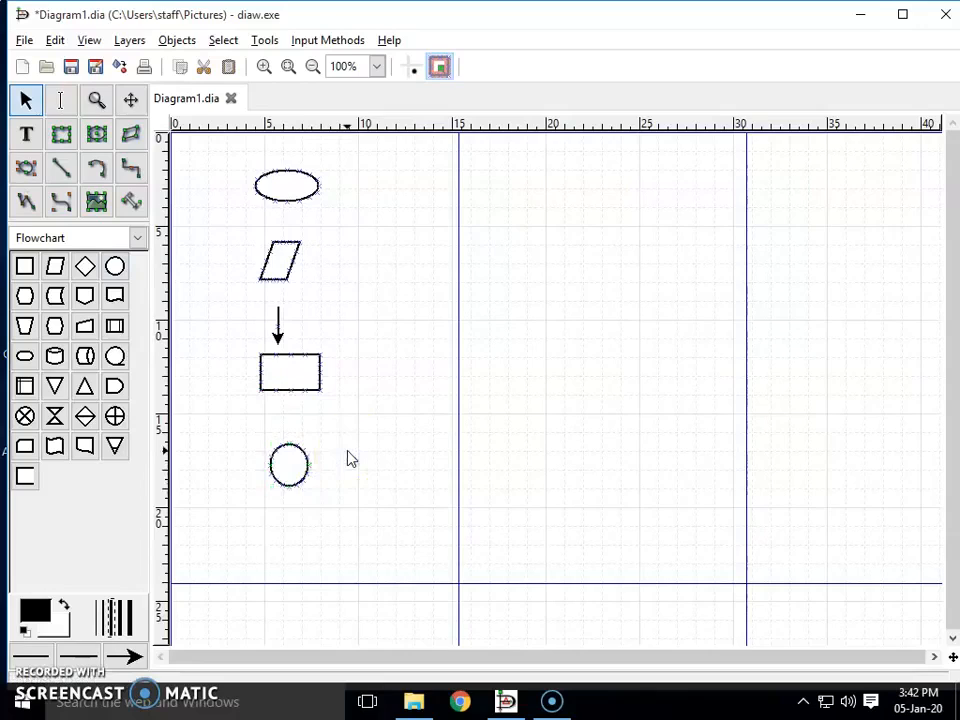
- Delete all five sample shapes on the first page together
{"action": "left_click", "coordinate": [357, 443]}
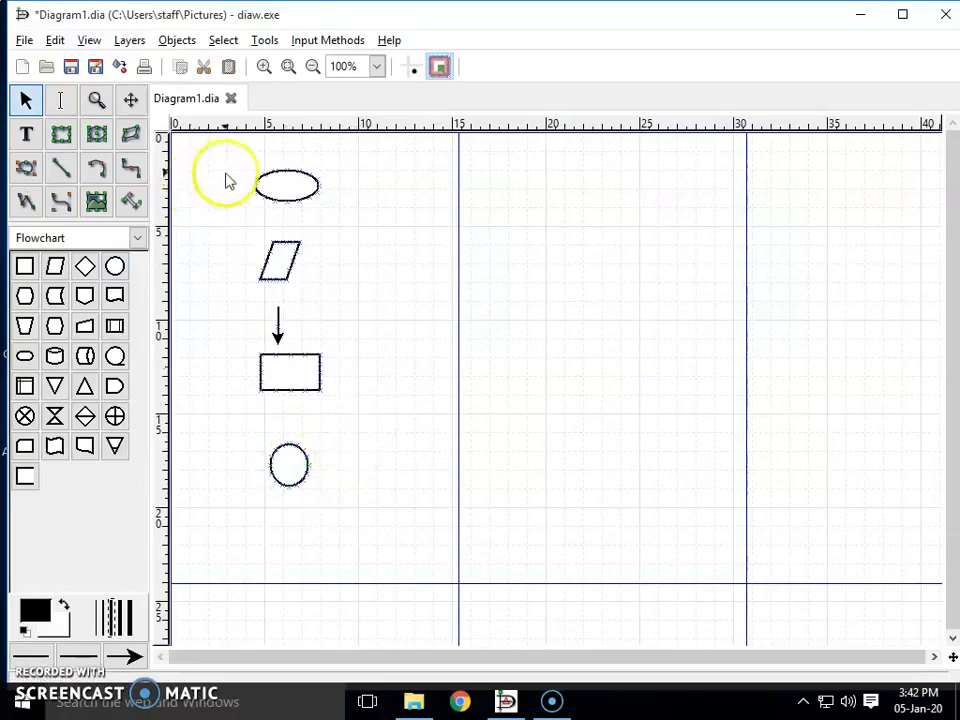
{"action": "left_click_drag", "start_coordinate": [226, 161], "coordinate": [371, 501]}
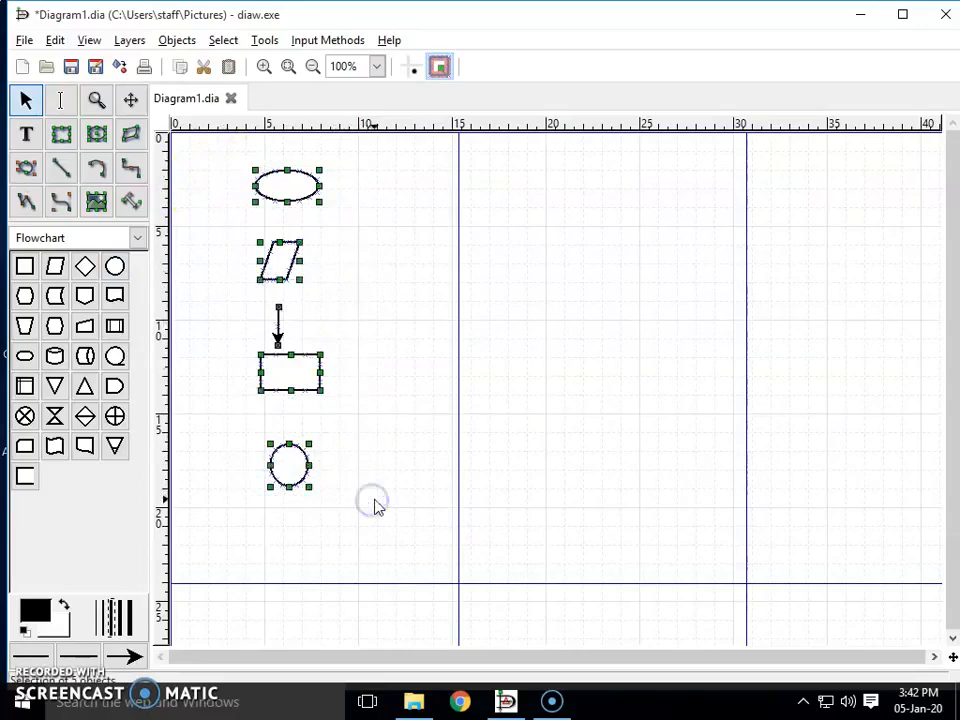
{"action": "key", "text": "Delete"}
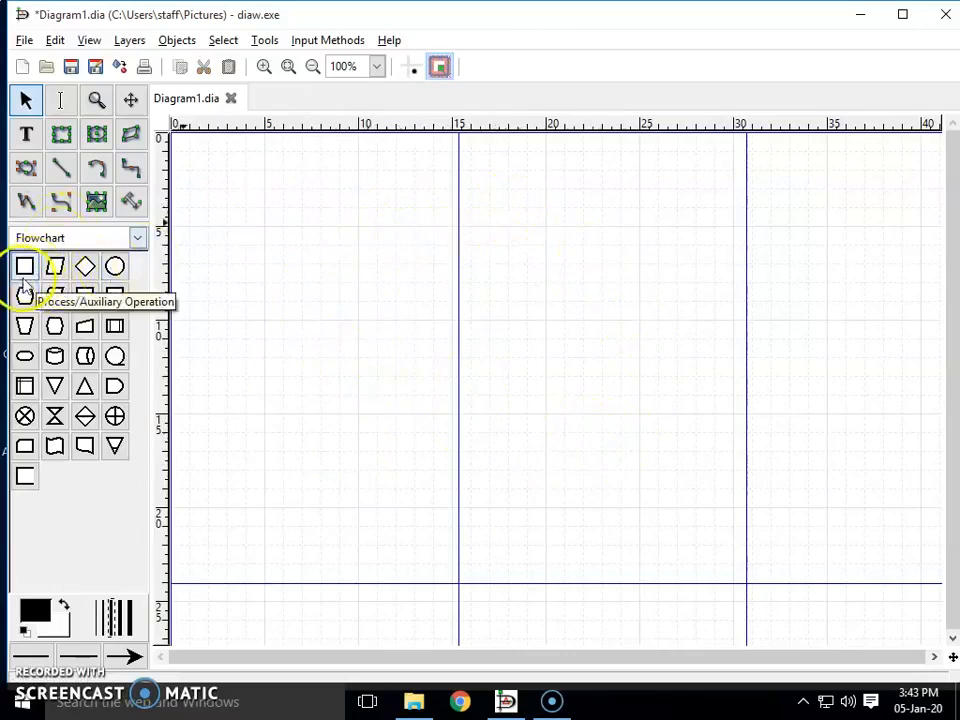
- Add a text heading near the top of the second page reading "FLOWCHART" with "addition of three numbers" beneath it
{"action": "left_click", "coordinate": [26, 133]}
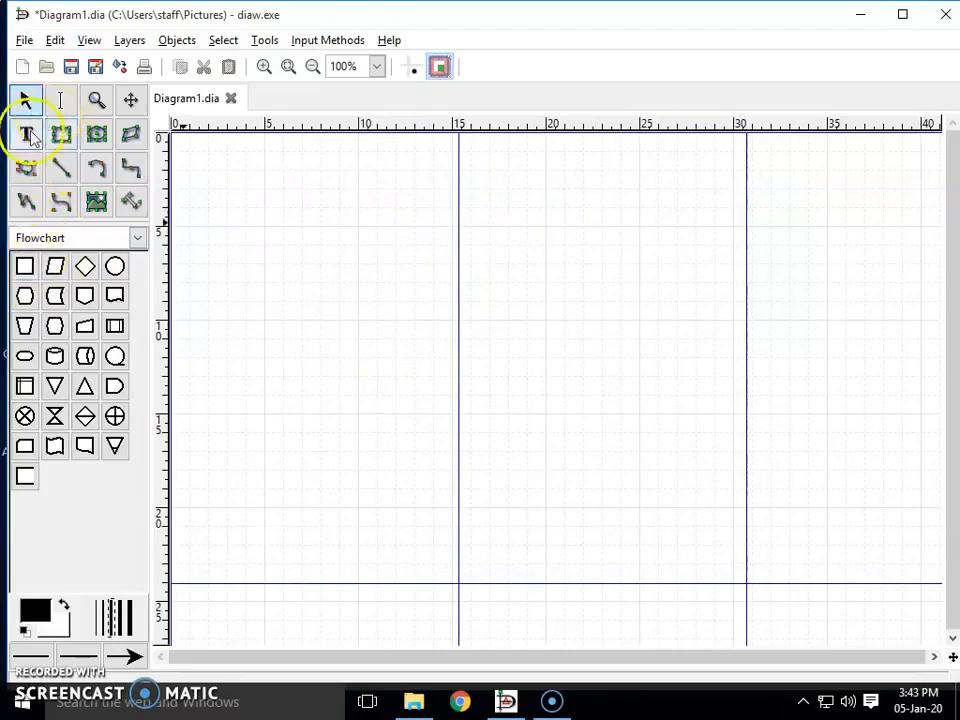
{"action": "left_click", "coordinate": [528, 202]}
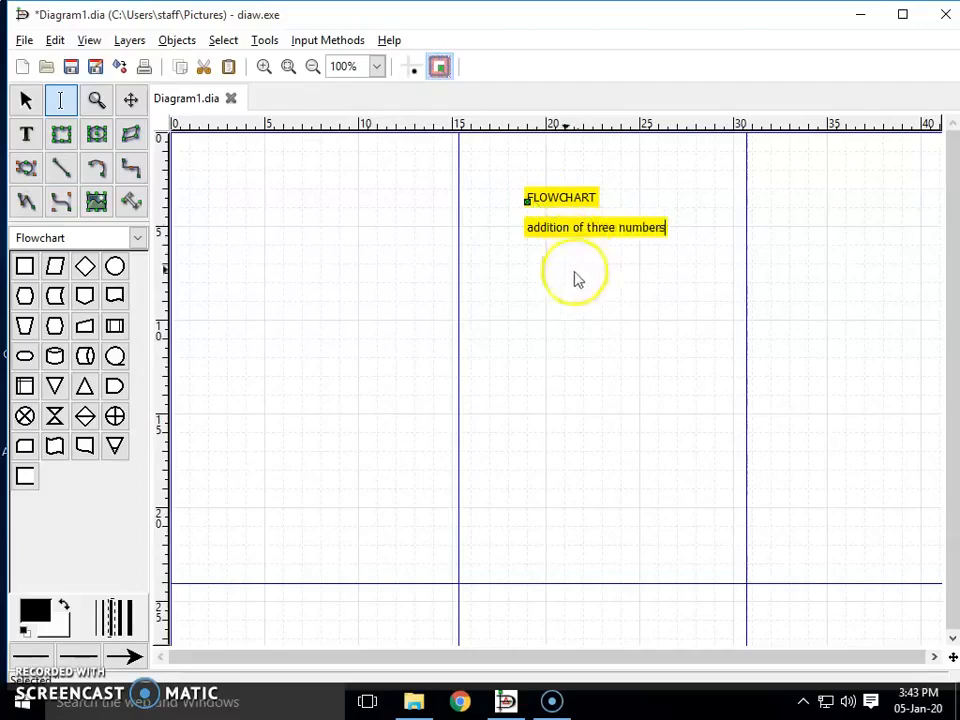
{"action": "left_click", "coordinate": [544, 230]}
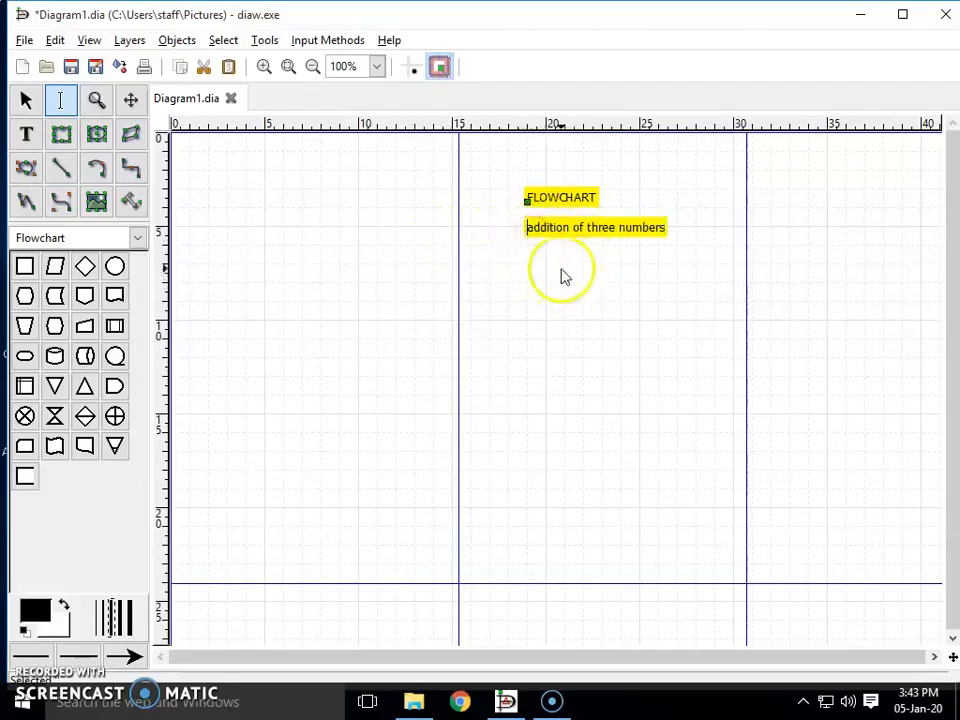
- Place a flowchart ellipse below the heading text and label it "start"
{"action": "left_click", "coordinate": [115, 265]}
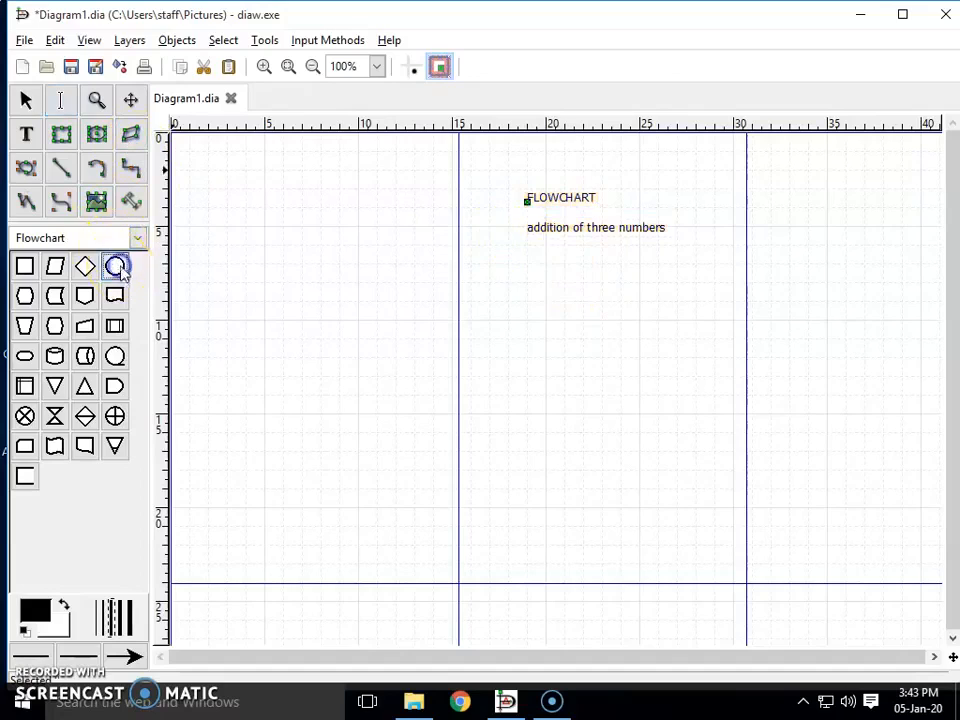
{"action": "left_click", "coordinate": [535, 280]}
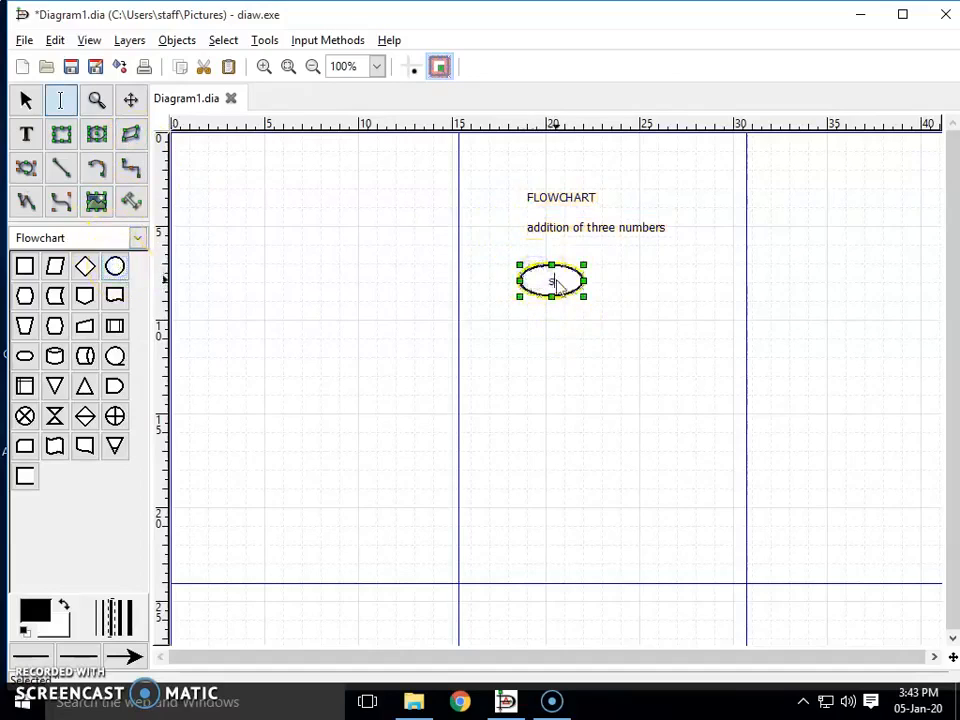
{"action": "type", "text": "start"}
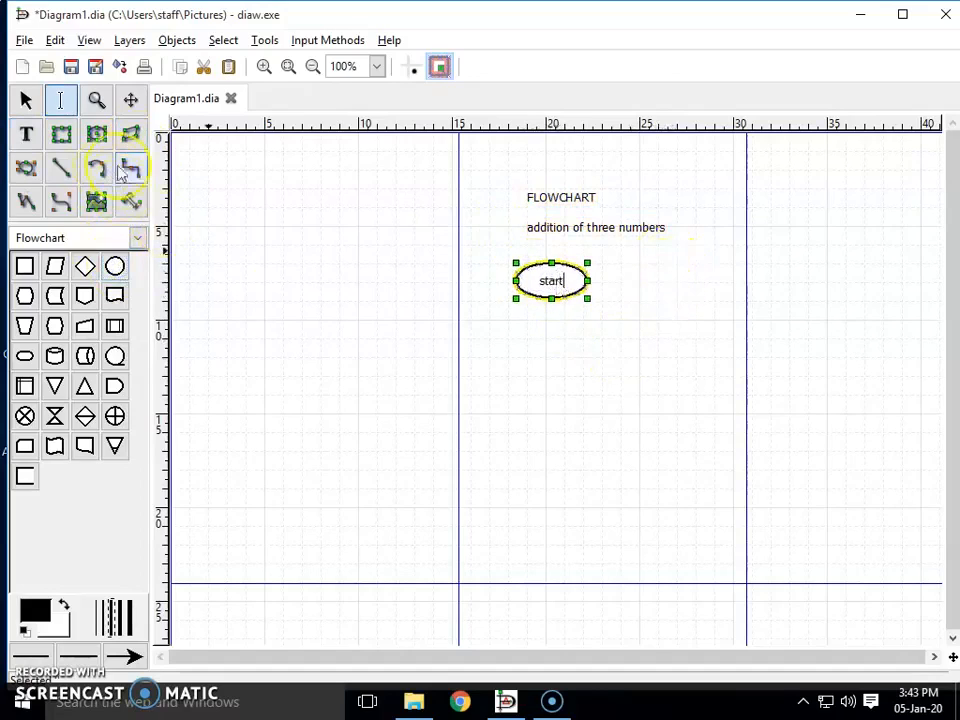
- Draw a short arrow straight down from the bottom of the start ellipse
{"action": "left_click", "coordinate": [62, 171]}
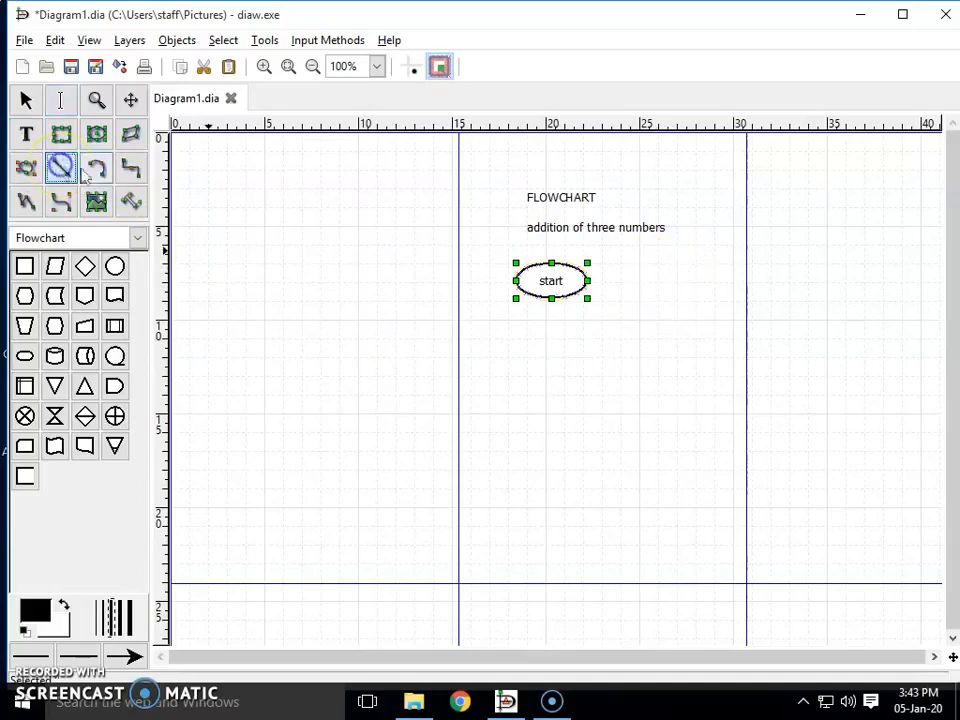
{"action": "left_click_drag", "start_coordinate": [551, 301], "coordinate": [551, 341]}
{"action": "left_click", "coordinate": [585, 332]}
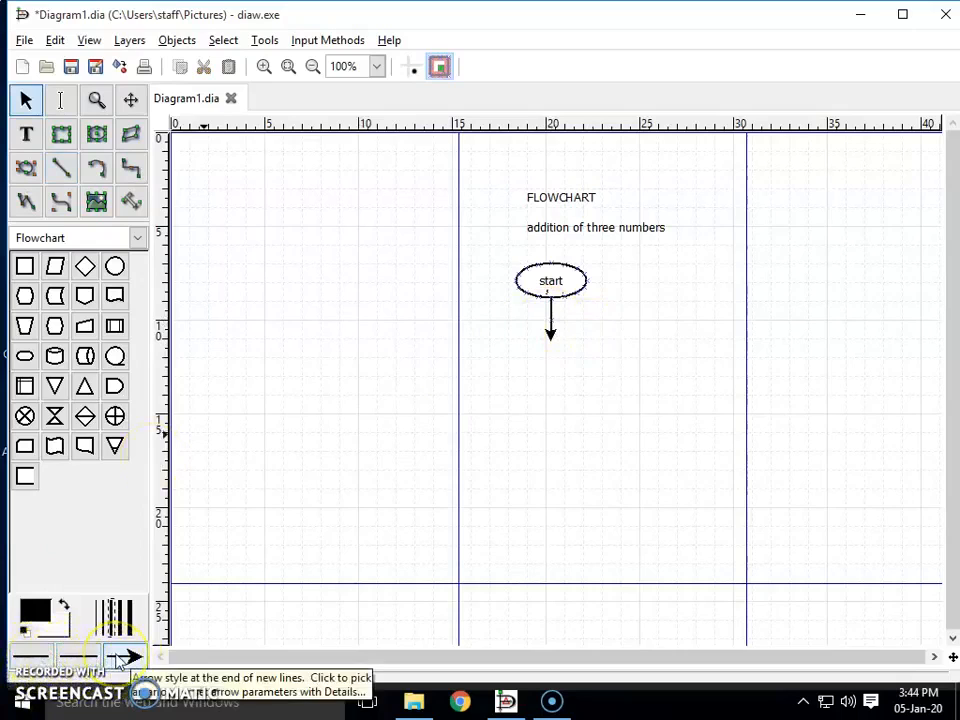
- Set the end style of new lines to no arrowhead and delete the arrow below the start ellipse
{"action": "left_click", "coordinate": [117, 657]}
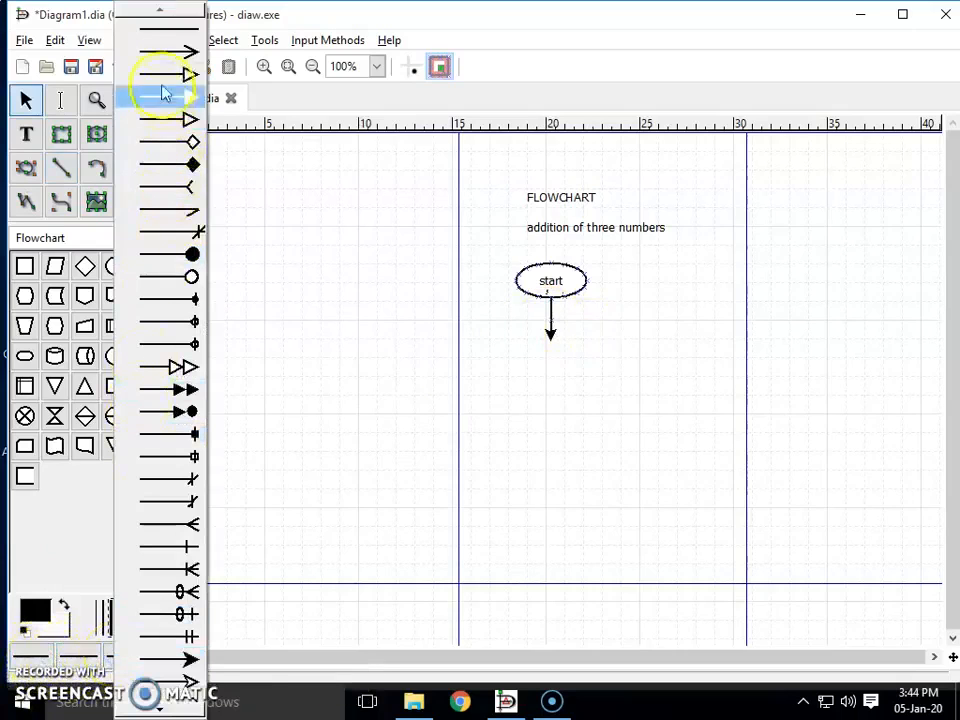
{"action": "left_click", "coordinate": [161, 50]}
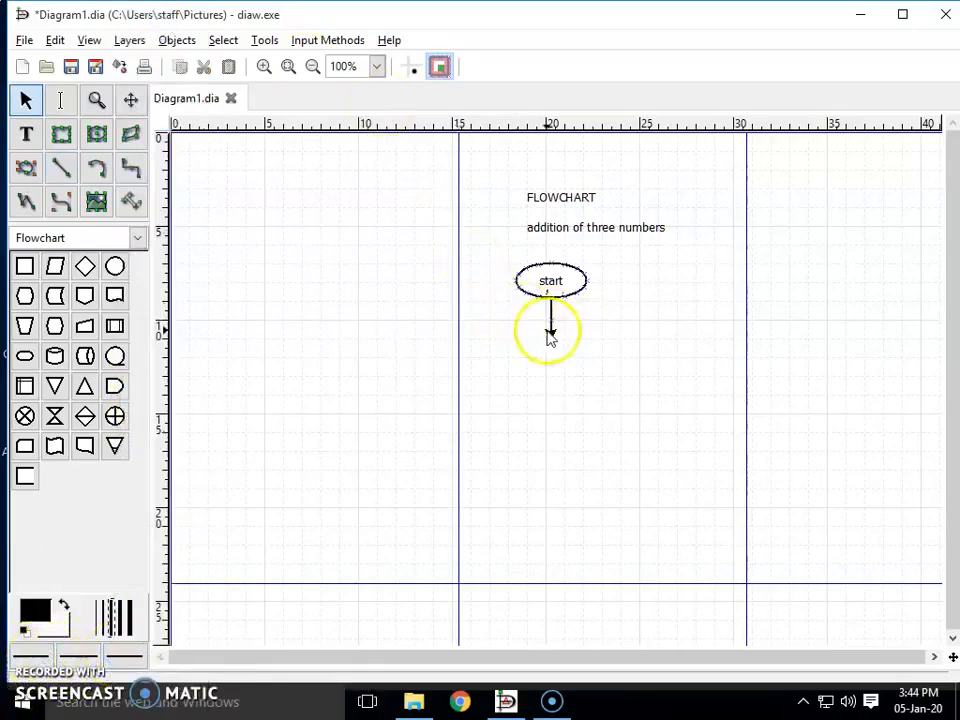
{"action": "left_click", "coordinate": [550, 326]}
{"action": "key", "text": "Delete"}
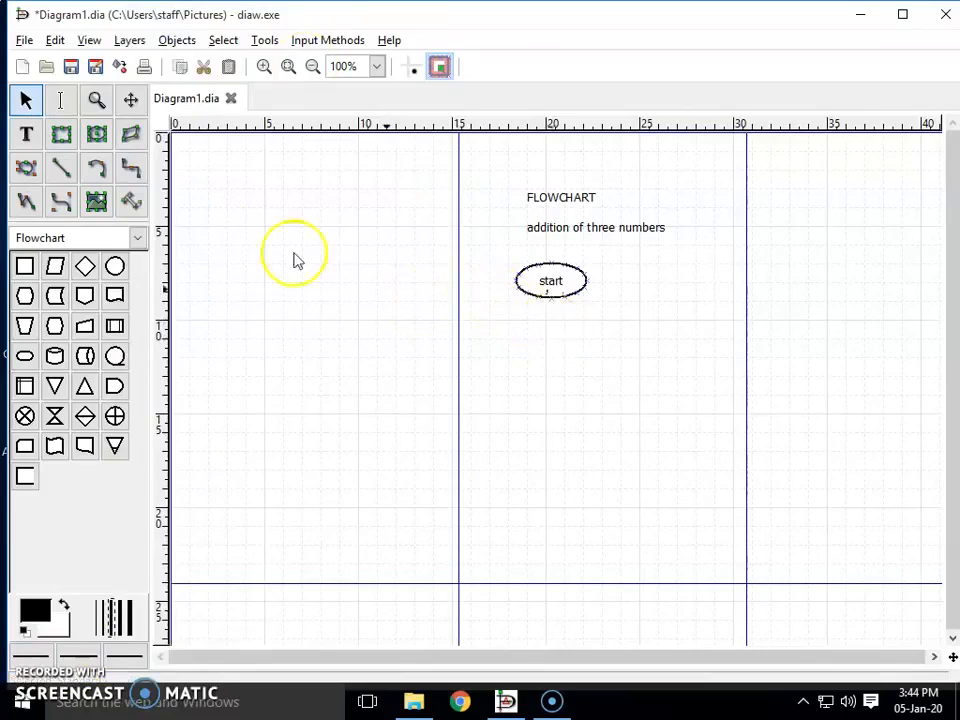
- Draw a plain vertical line down from the start ellipse, then delete that line
{"action": "left_click", "coordinate": [61, 168]}
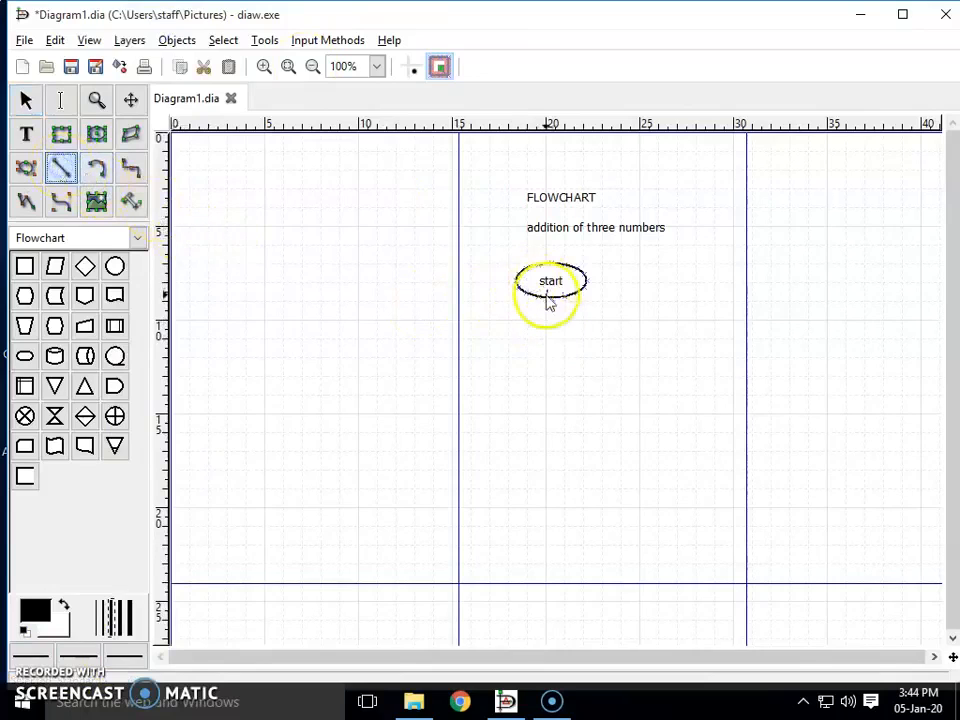
{"action": "left_click_drag", "start_coordinate": [551, 299], "coordinate": [551, 347]}
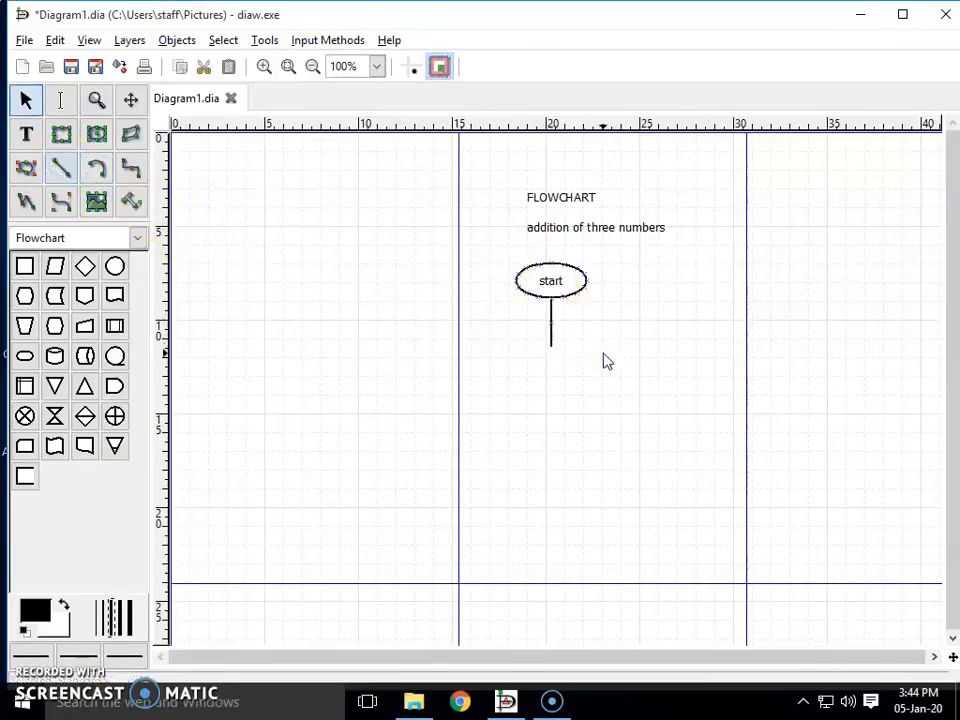
{"action": "left_click", "coordinate": [552, 330]}
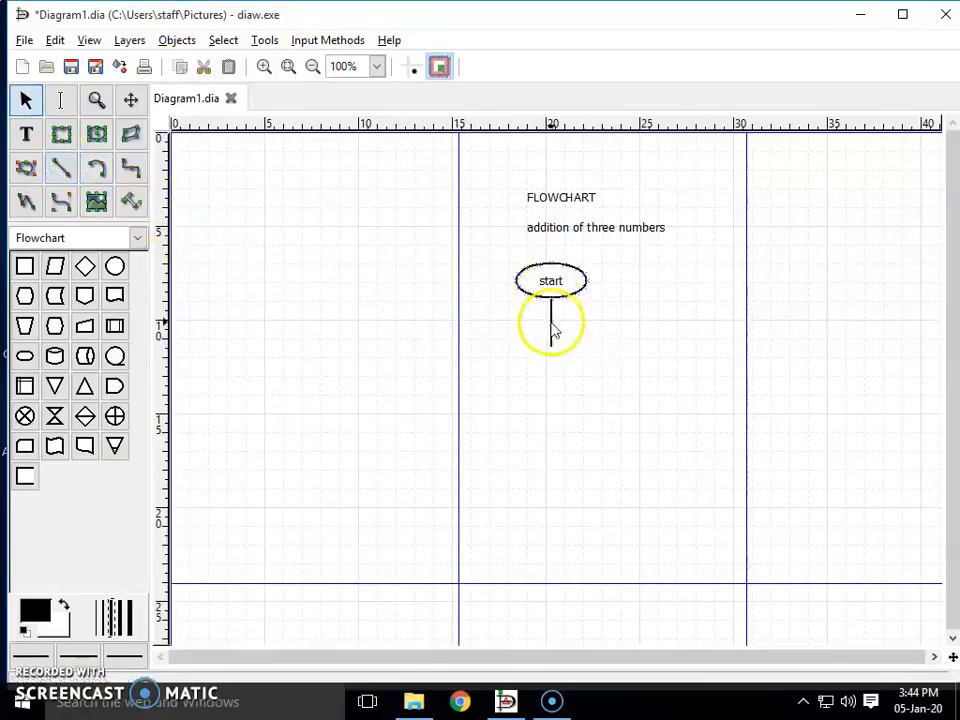
{"action": "left_click", "coordinate": [553, 337]}
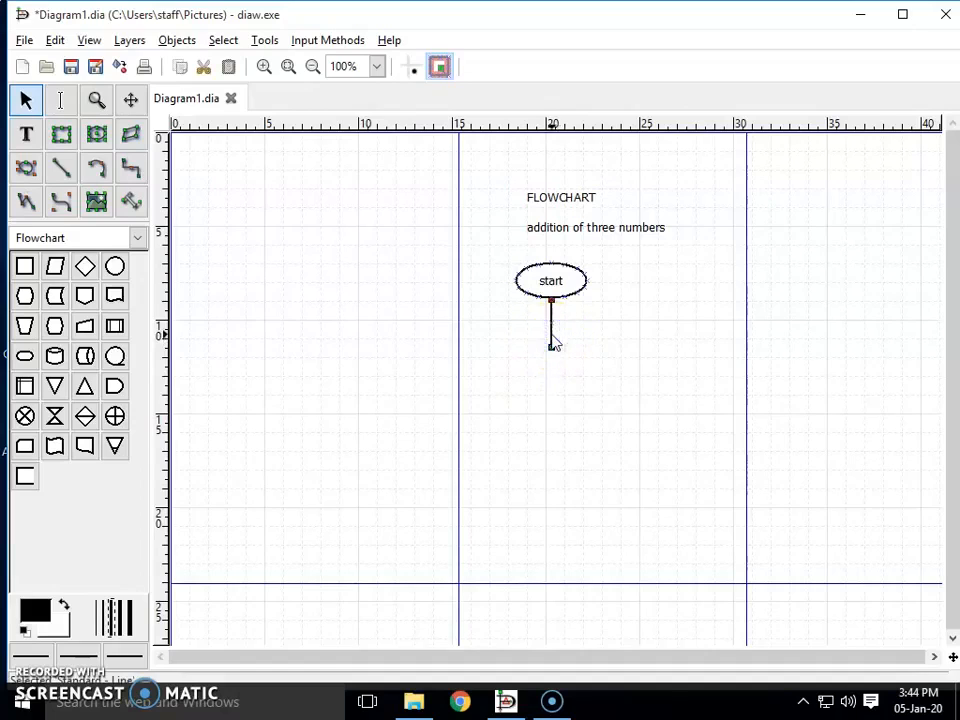
{"action": "key", "text": "Delete"}
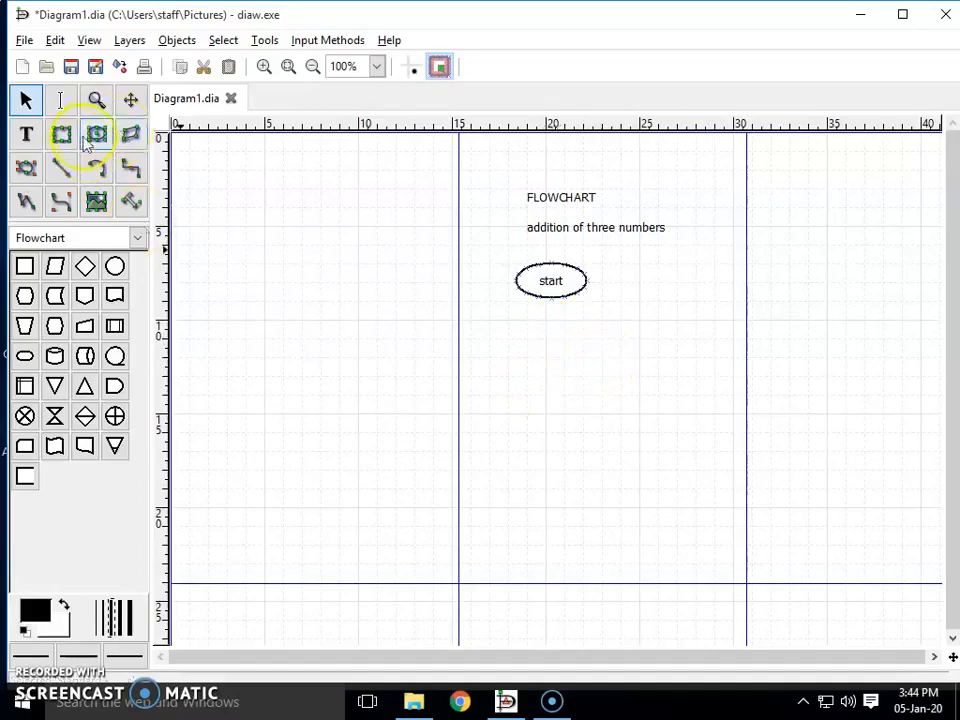
- Set the end style of new lines to the filled triangle arrowhead and slightly adjust the start ellipse's bottom edge
{"action": "left_click", "coordinate": [115, 655]}
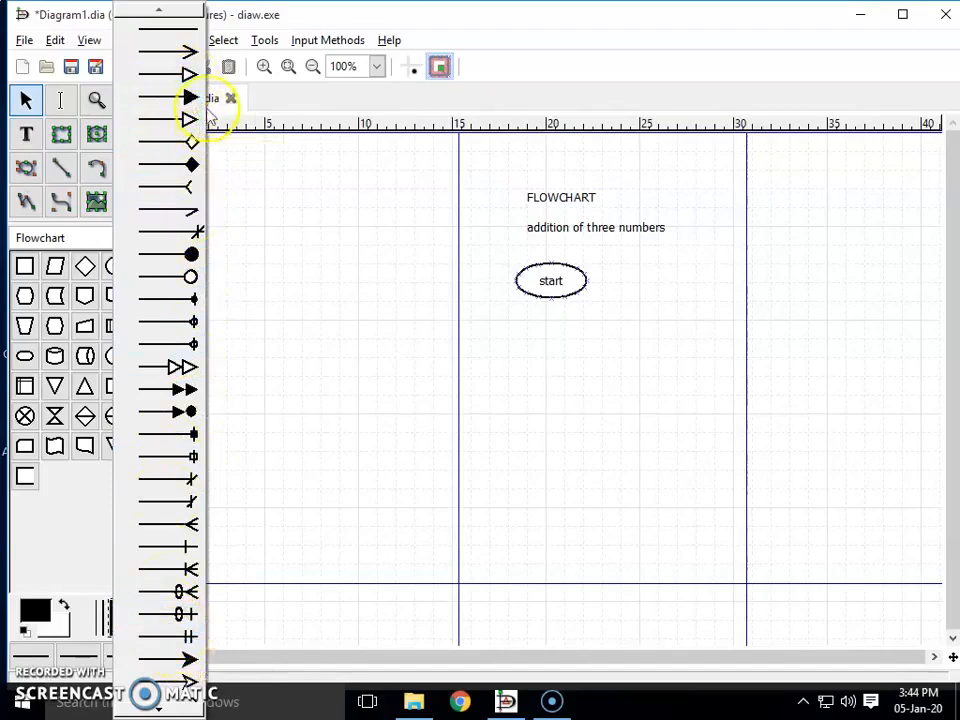
{"action": "left_click", "coordinate": [182, 97]}
{"action": "left_click", "coordinate": [555, 305]}
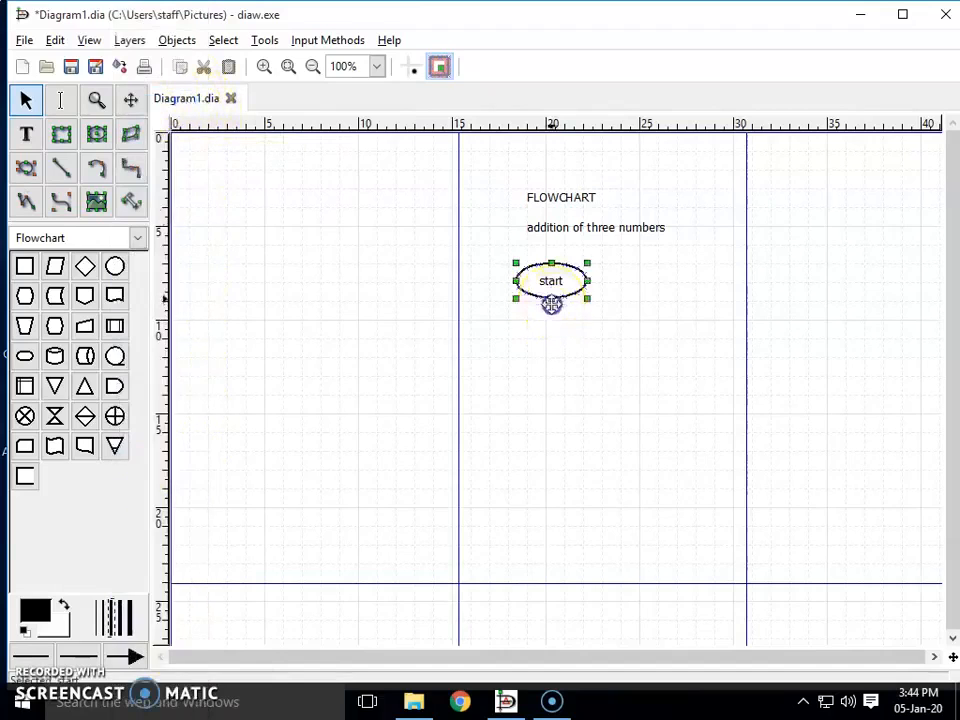
{"action": "mouse_move", "coordinate": [551, 300]}
{"action": "left_mouse_down"}
{"action": "mouse_move", "coordinate": [553, 332]}
{"action": "mouse_move", "coordinate": [551, 299]}
{"action": "left_mouse_up"}
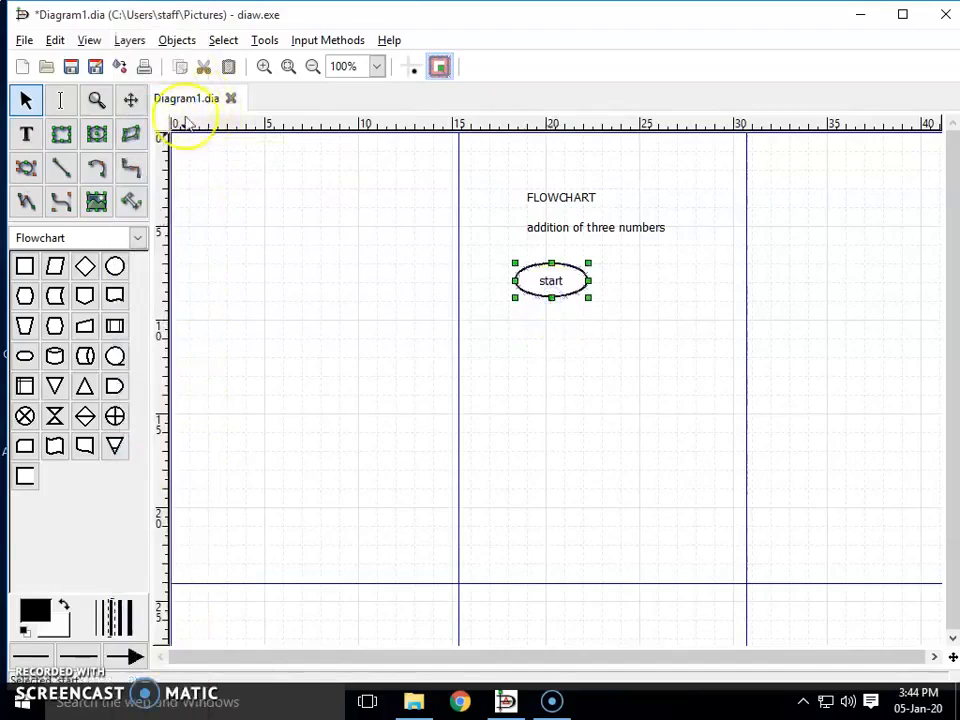
- Draw a short vertical arrow straight down from the bottom of the start ellipse
{"action": "left_click", "coordinate": [61, 168]}
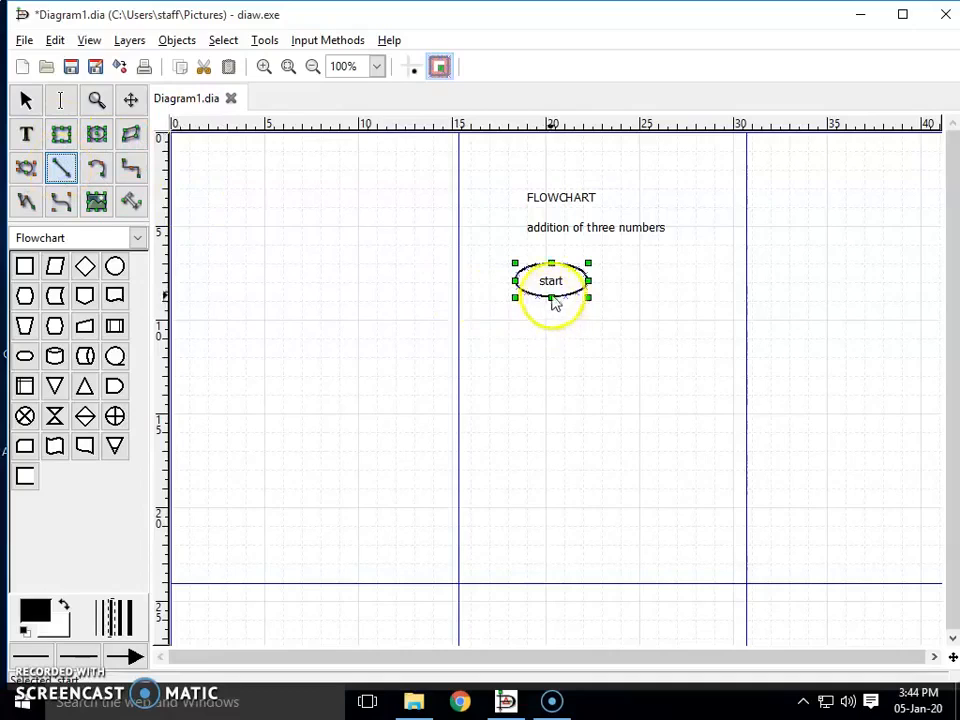
{"action": "left_click_drag", "start_coordinate": [551, 299], "coordinate": [551, 338]}
{"action": "left_click", "coordinate": [236, 221]}
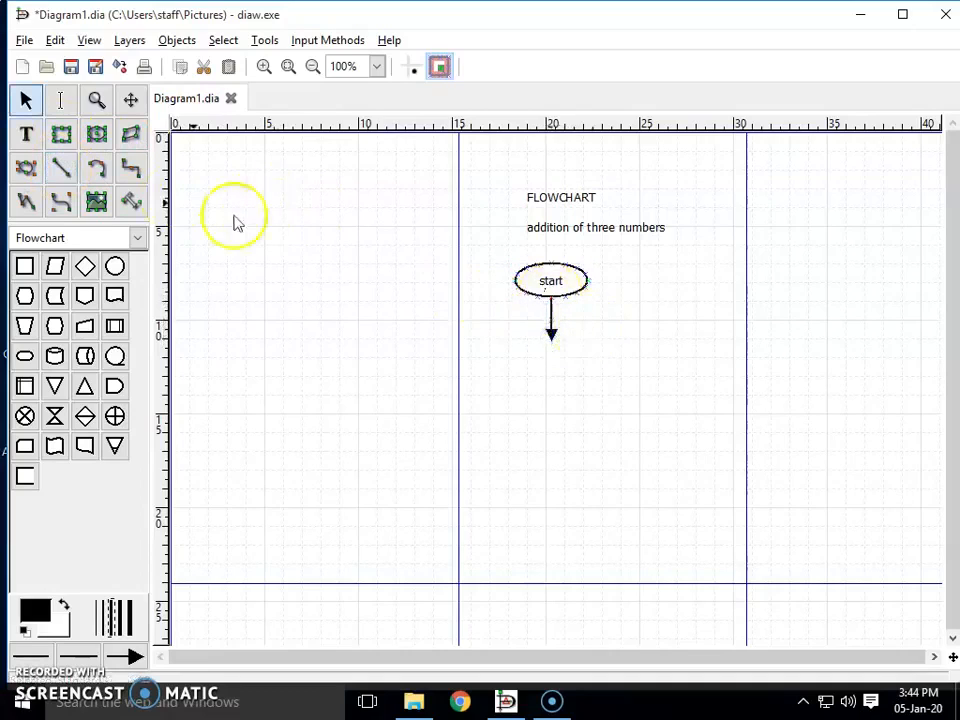
- Add a parallelogram labelled Output"Enter the three numbers" below the start arrow and nudge it slightly to the left
{"action": "left_click", "coordinate": [57, 268]}
{"action": "left_click", "coordinate": [508, 343]}
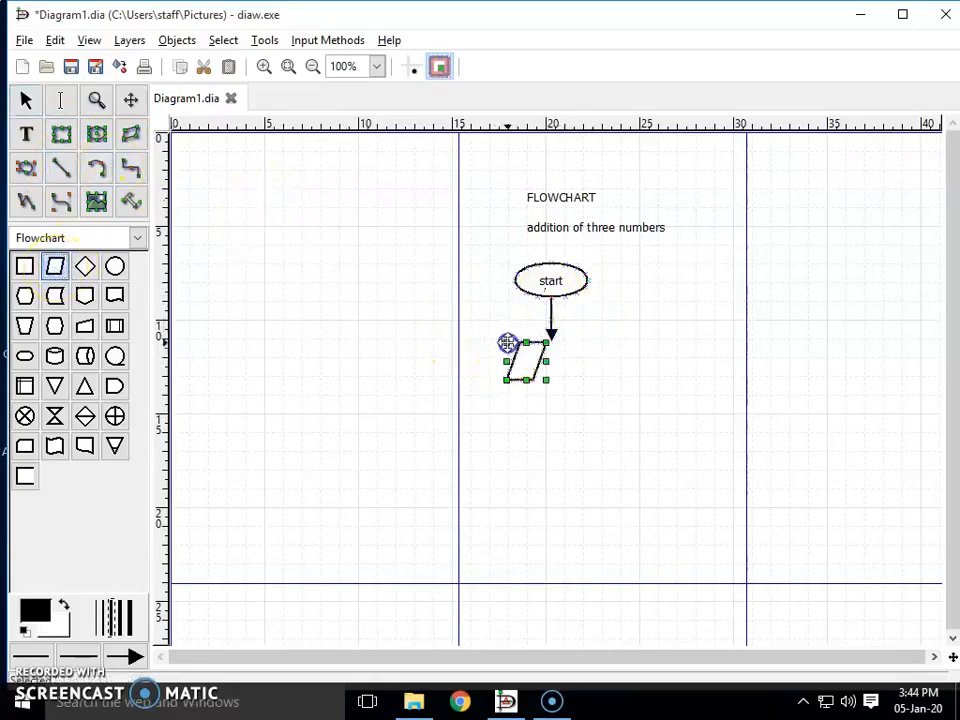
{"action": "left_click_drag", "start_coordinate": [508, 343], "coordinate": [611, 392]}
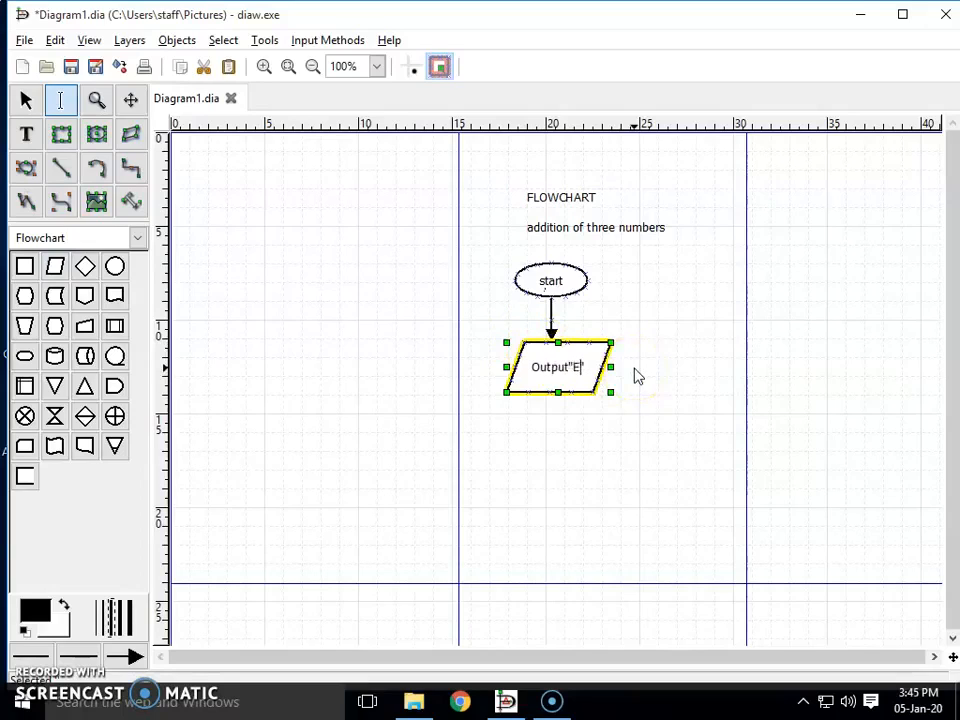
{"action": "type", "text": "nter"}
{"action": "type", "text": "e three"}
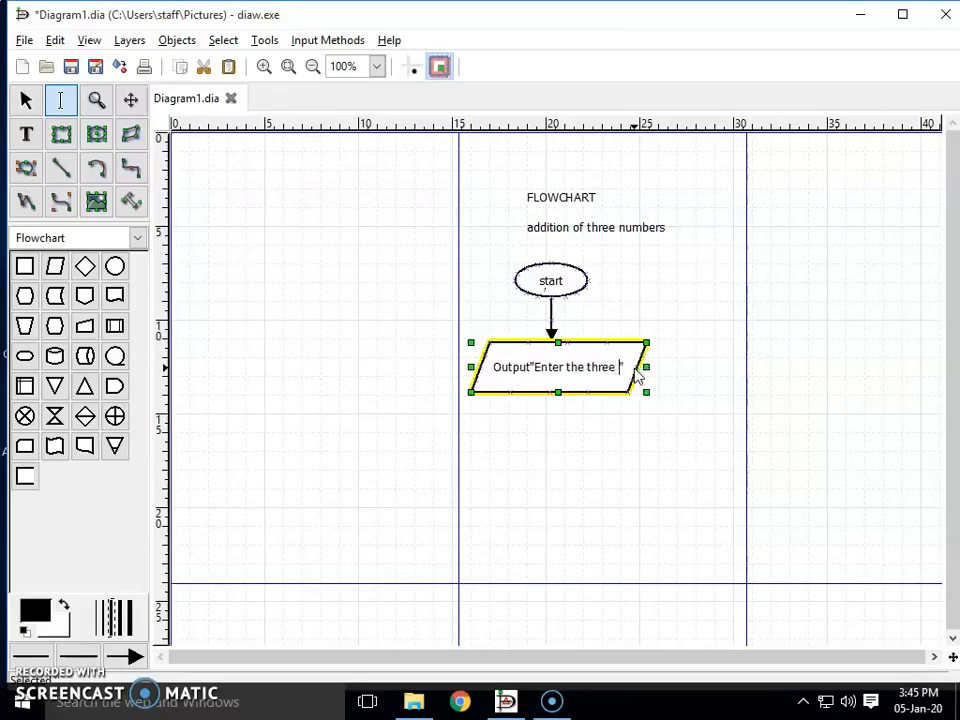
{"action": "type", "text": " numbers"}
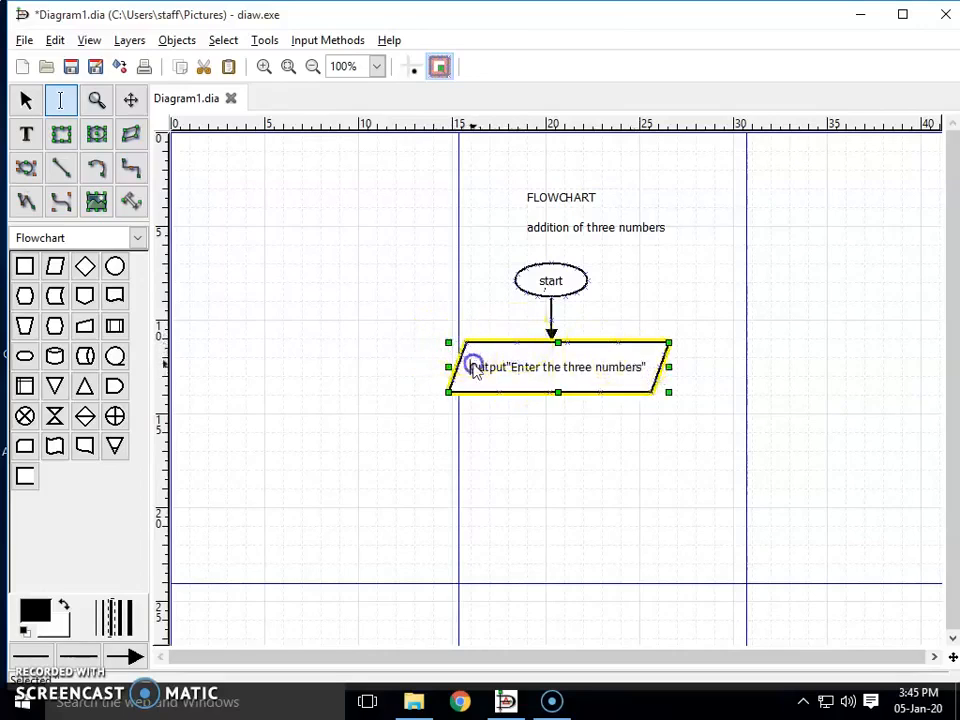
{"action": "left_click", "coordinate": [500, 389]}
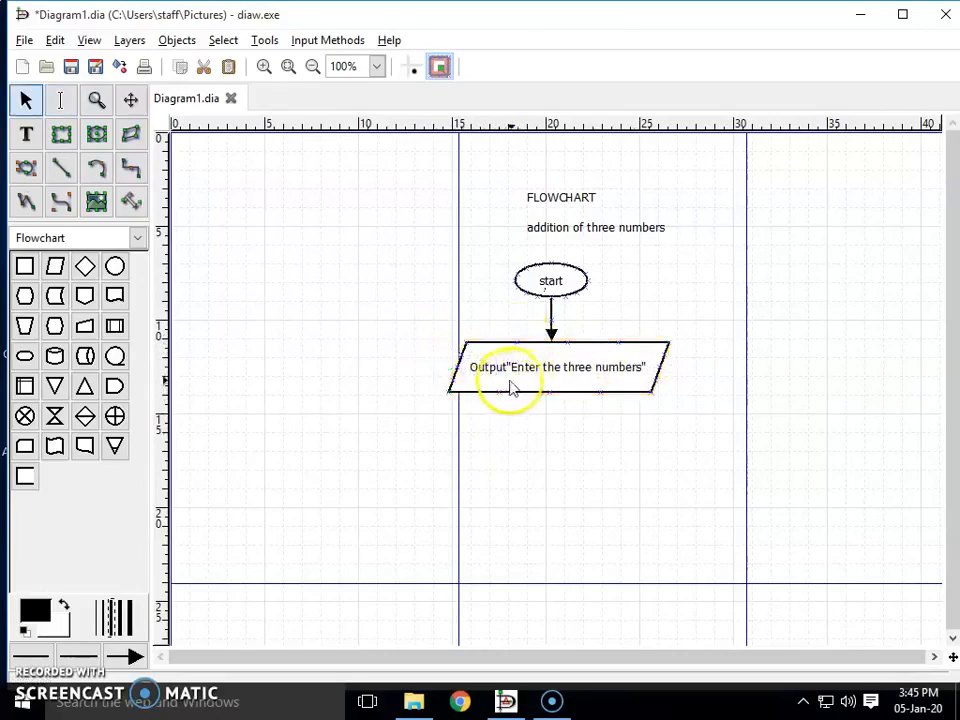
{"action": "mouse_move", "coordinate": [518, 385]}
{"action": "left_mouse_down"}
{"action": "mouse_move", "coordinate": [513, 396]}
{"action": "mouse_move", "coordinate": [516, 385]}
{"action": "left_mouse_up"}
{"action": "left_click", "coordinate": [606, 404]}
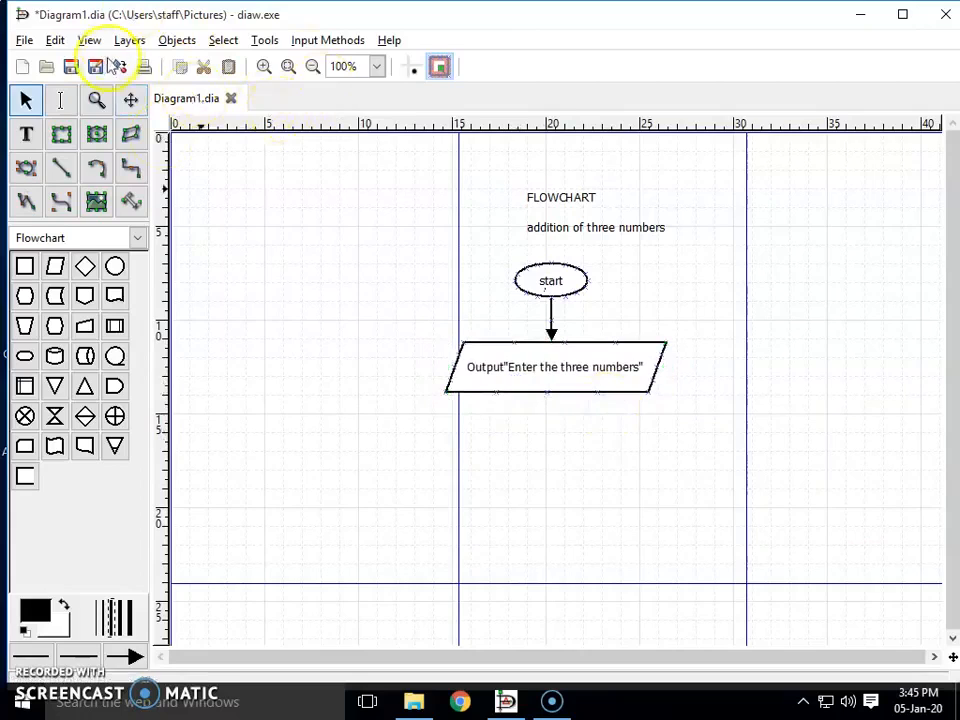
- Draw a short arrow down from the bottom of the "Enter the three numbers" parallelogram
{"action": "left_click", "coordinate": [61, 167]}
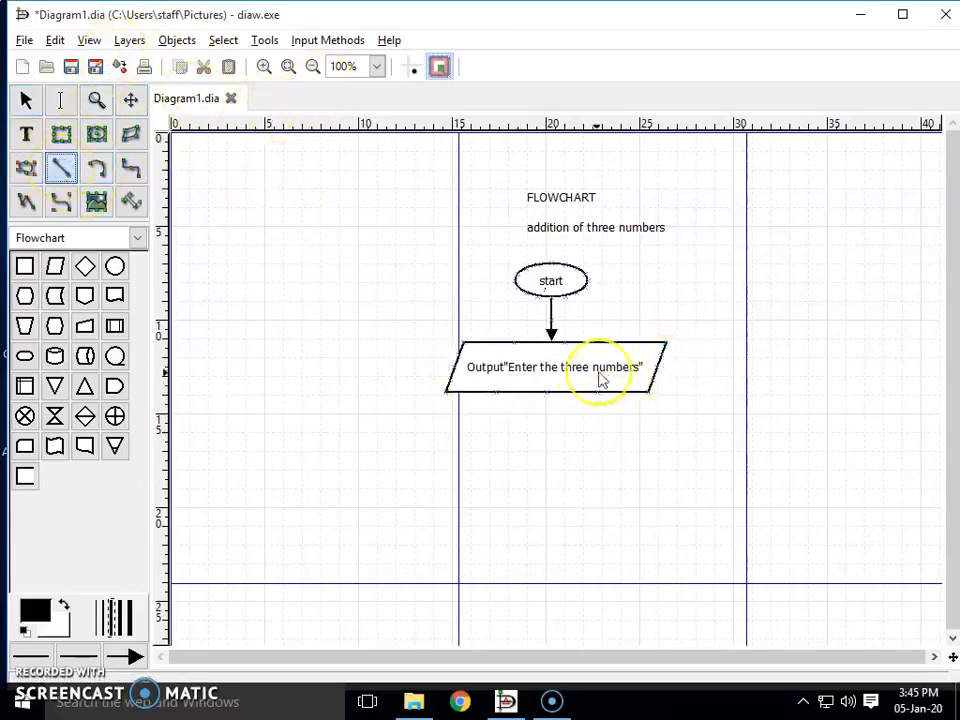
{"action": "left_click_drag", "start_coordinate": [552, 399], "coordinate": [554, 432]}
{"action": "left_click", "coordinate": [608, 433]}
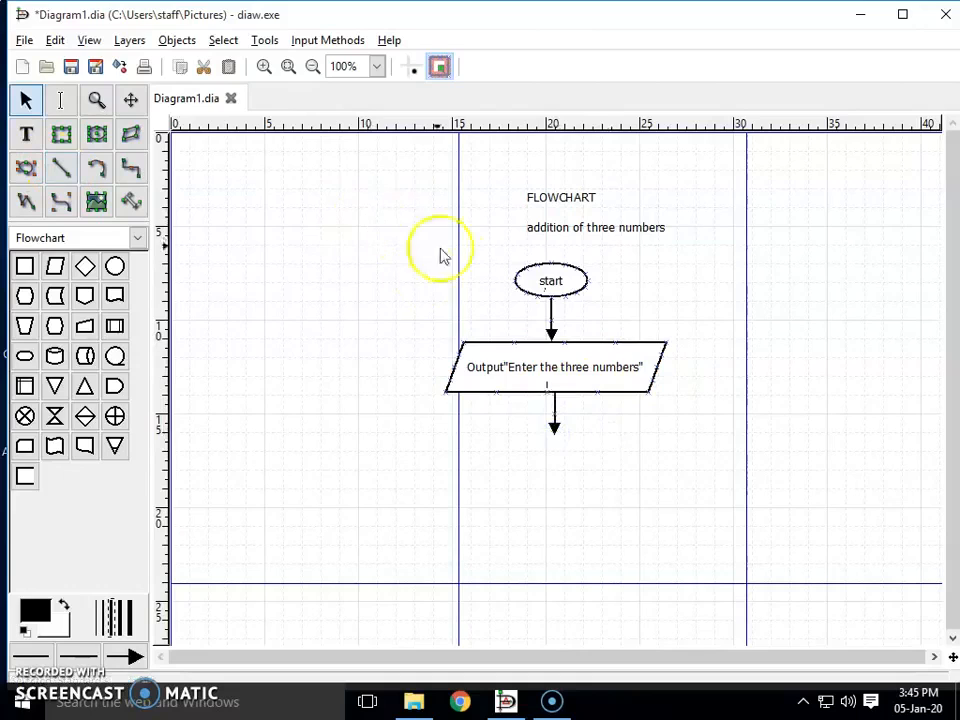
- Add a parallelogram labelled Input<--a,b,c below the second arrow and shift it slightly left and down
{"action": "left_click", "coordinate": [55, 266]}
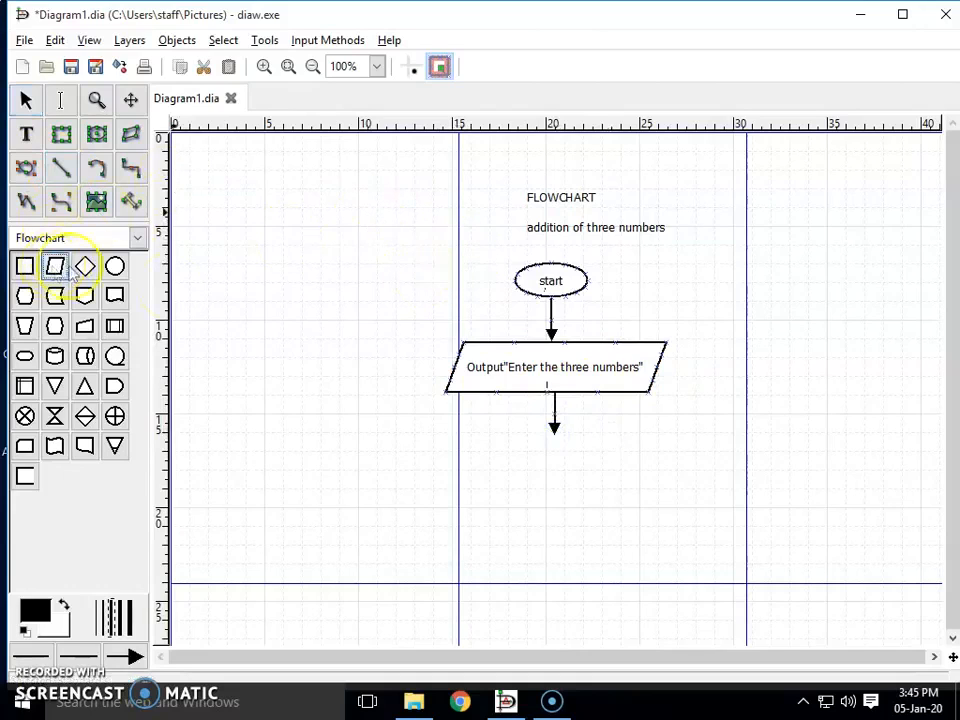
{"action": "left_click_drag", "start_coordinate": [513, 435], "coordinate": [606, 477]}
{"action": "double_click", "coordinate": [561, 456]}
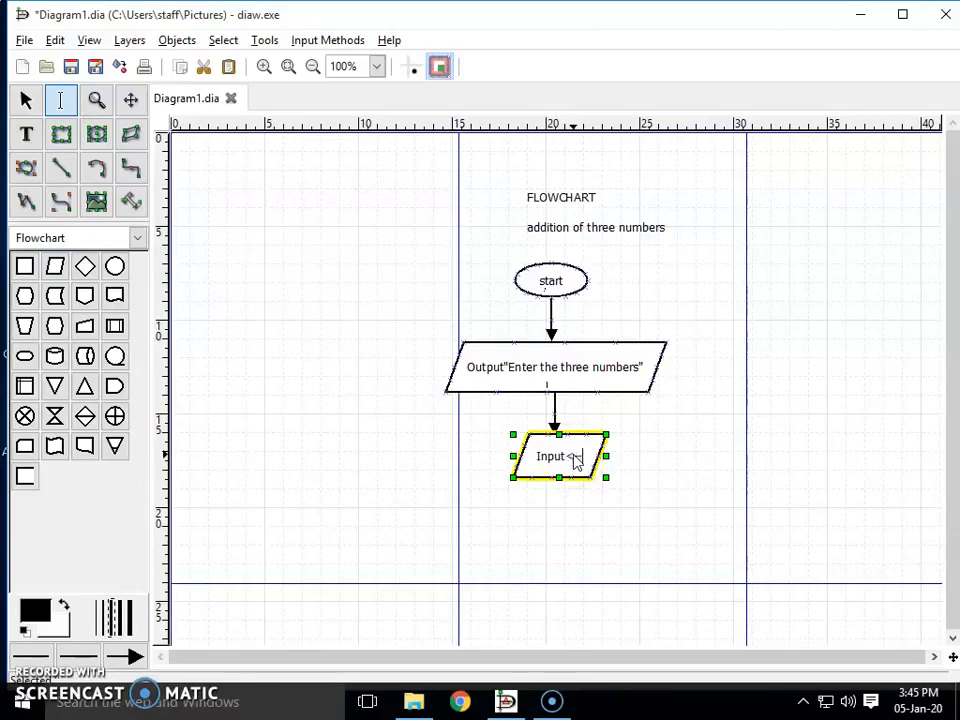
{"action": "type", "text": "Input<--a,b,c"}
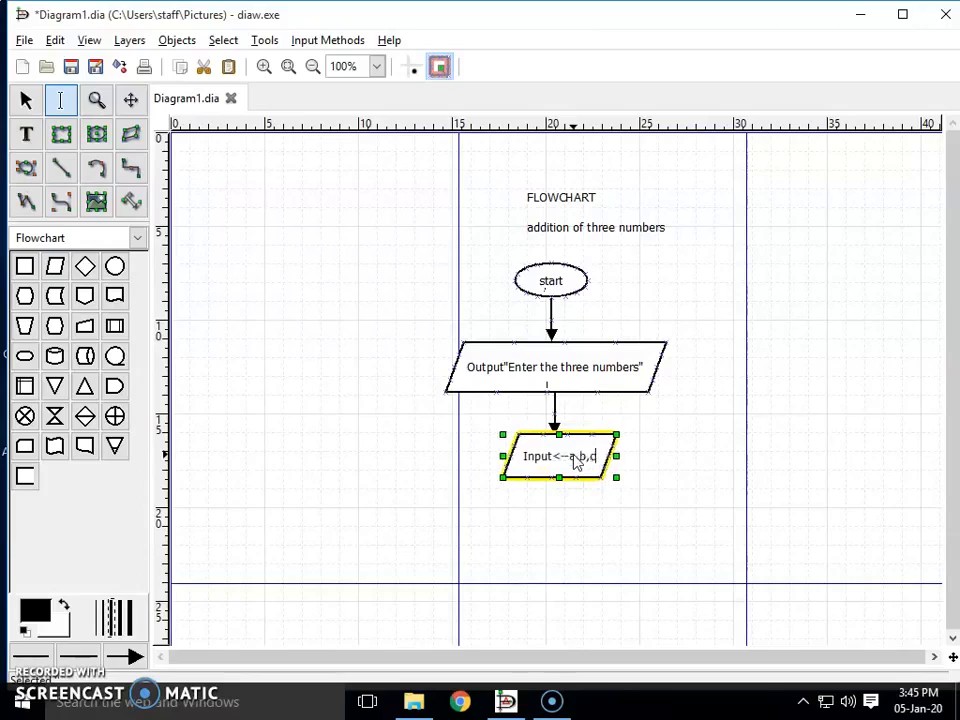
{"action": "left_click", "coordinate": [690, 489]}
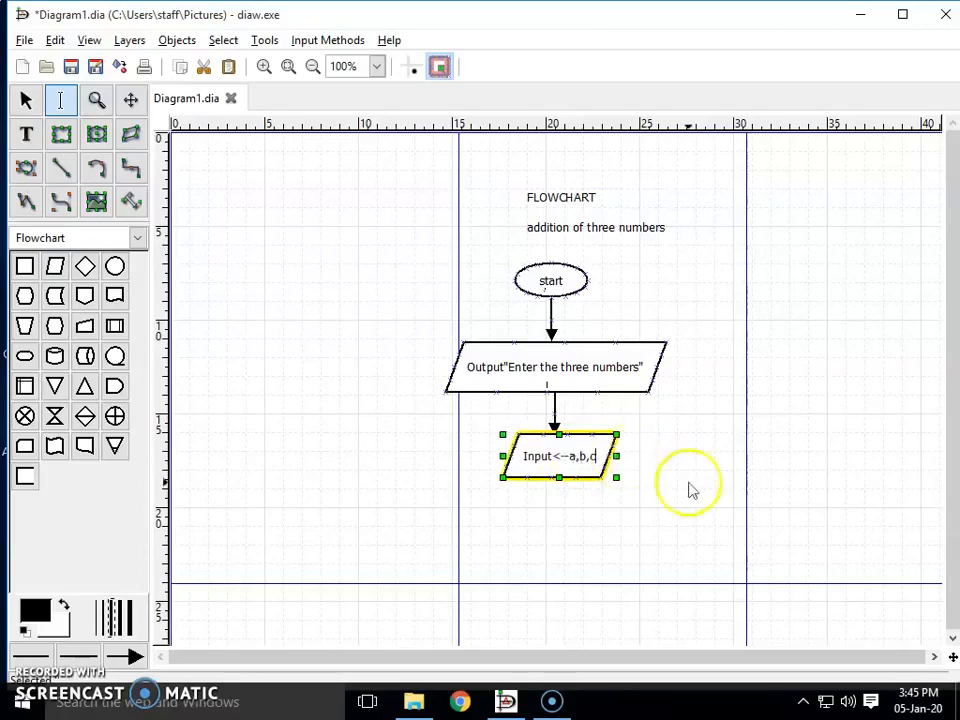
{"action": "left_click_drag", "start_coordinate": [561, 476], "coordinate": [548, 471]}
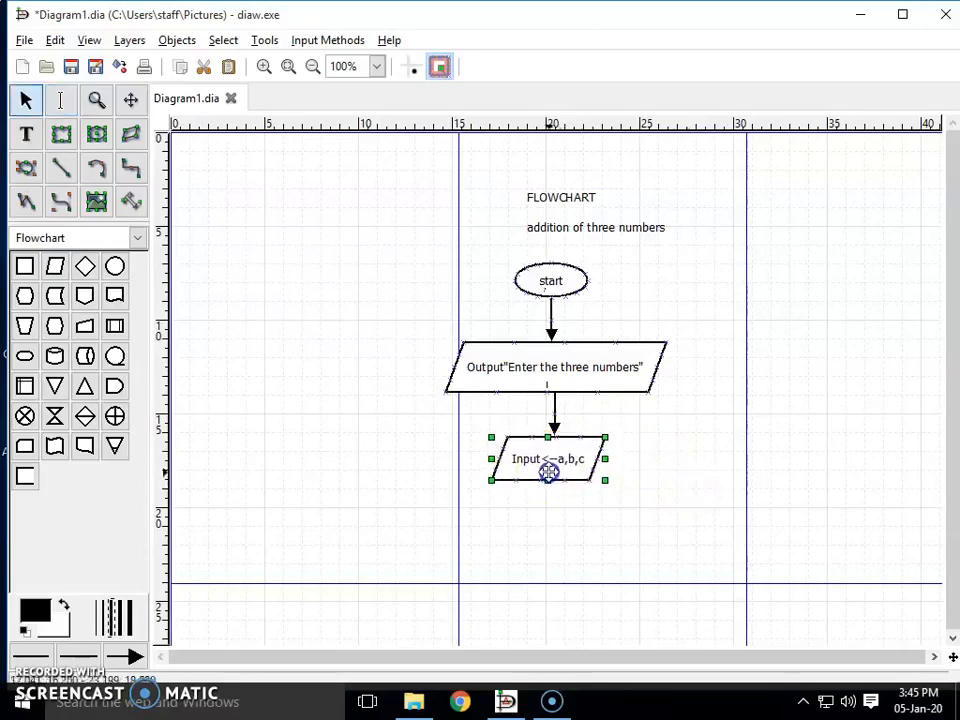
{"action": "left_click", "coordinate": [675, 485]}
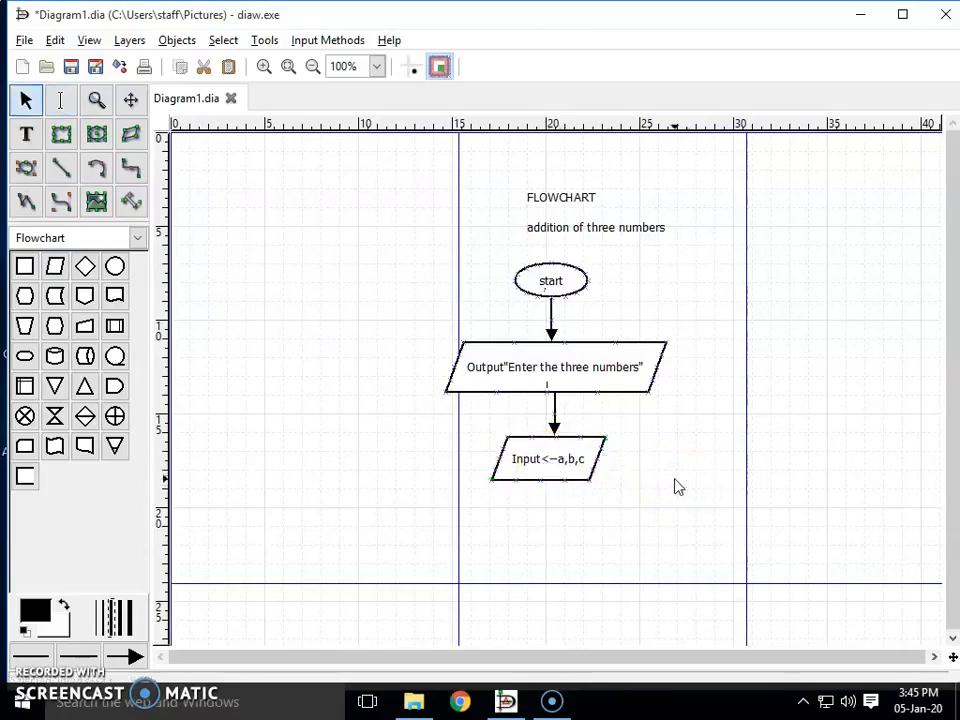
- Draw an arrow down from the bottom of the Input parallelogram and adjust it so it runs vertically
{"action": "scroll", "coordinate": [675, 487], "scroll_direction": "down", "scroll_amount": 3}
{"action": "scroll", "coordinate": [673, 491], "scroll_direction": "up", "scroll_amount": 3}
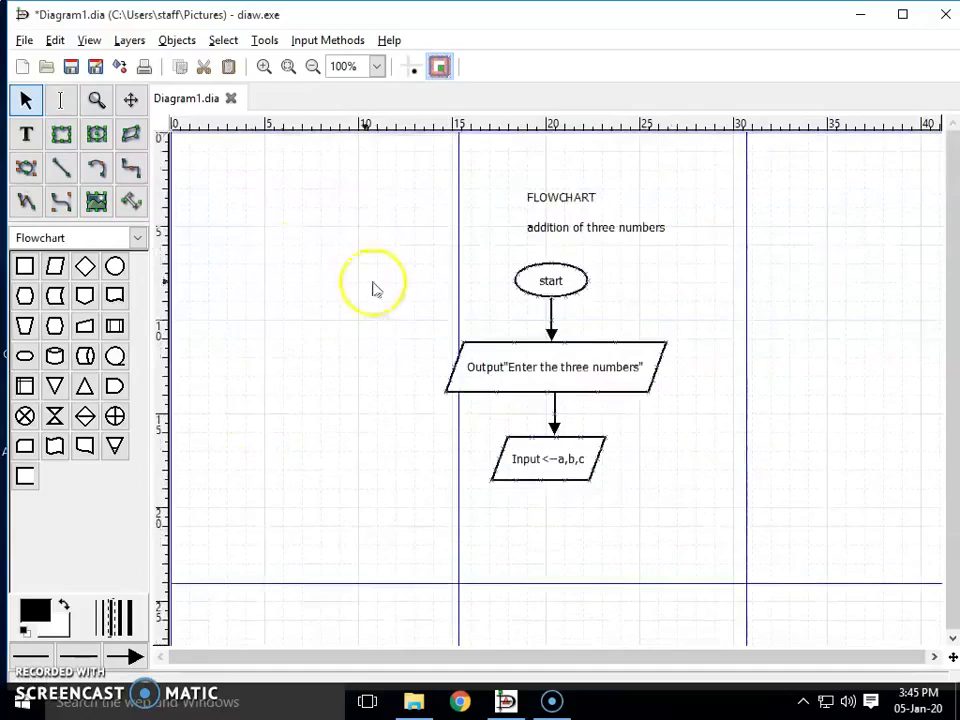
{"action": "left_click", "coordinate": [62, 170]}
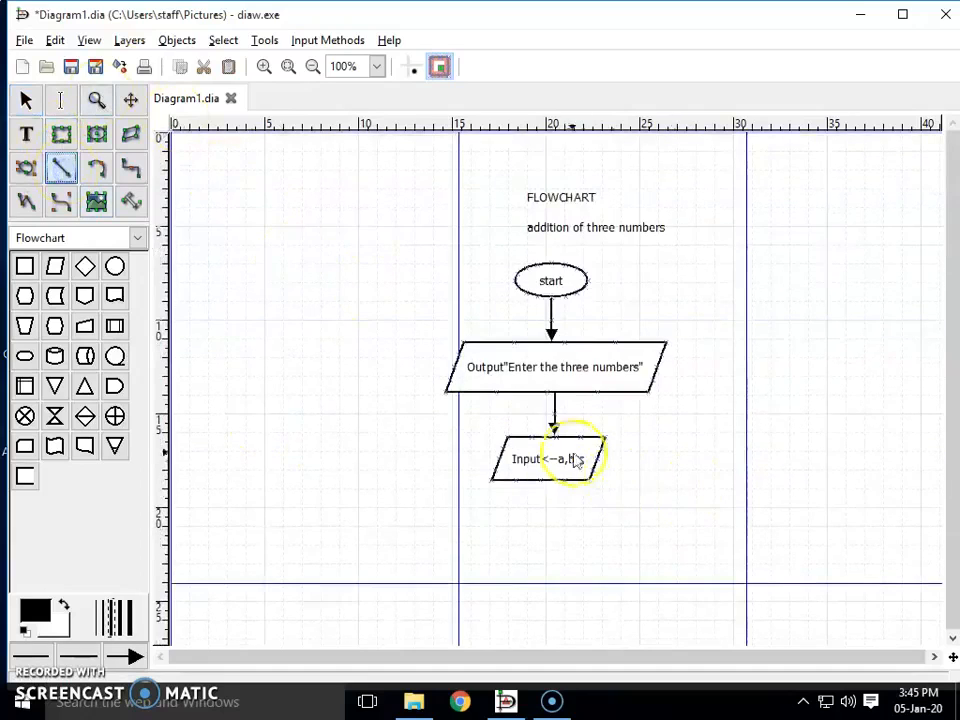
{"action": "left_click_drag", "start_coordinate": [549, 483], "coordinate": [558, 528]}
{"action": "left_click", "coordinate": [576, 522]}
{"action": "left_click", "coordinate": [549, 515]}
{"action": "left_click", "coordinate": [578, 523]}
{"action": "left_click", "coordinate": [557, 526]}
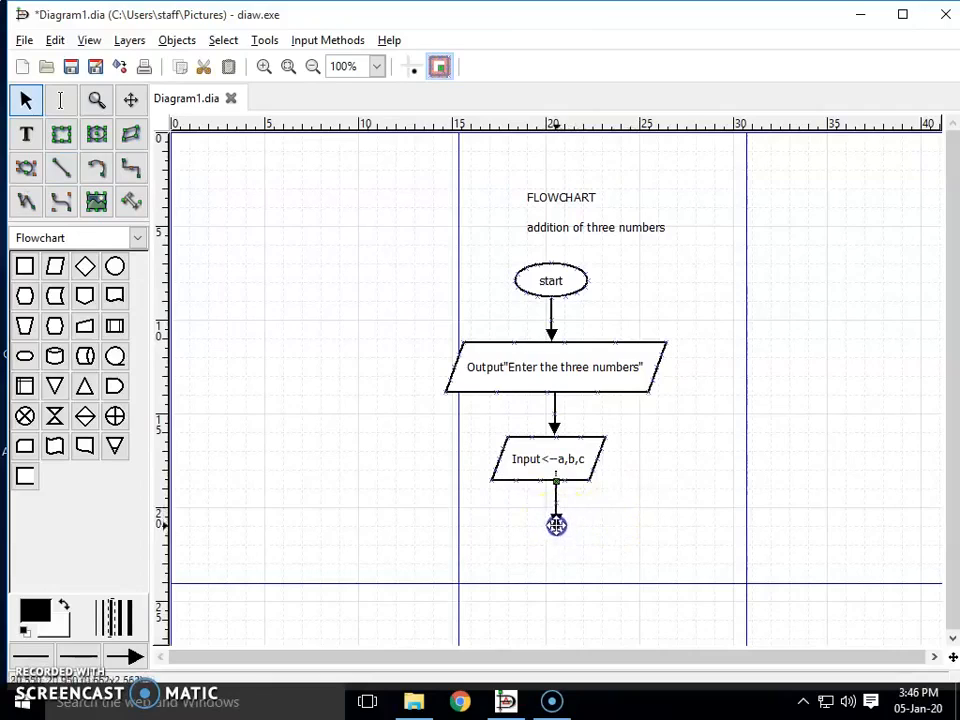
{"action": "left_click_drag", "start_coordinate": [557, 527], "coordinate": [557, 527]}
{"action": "left_click", "coordinate": [594, 519]}
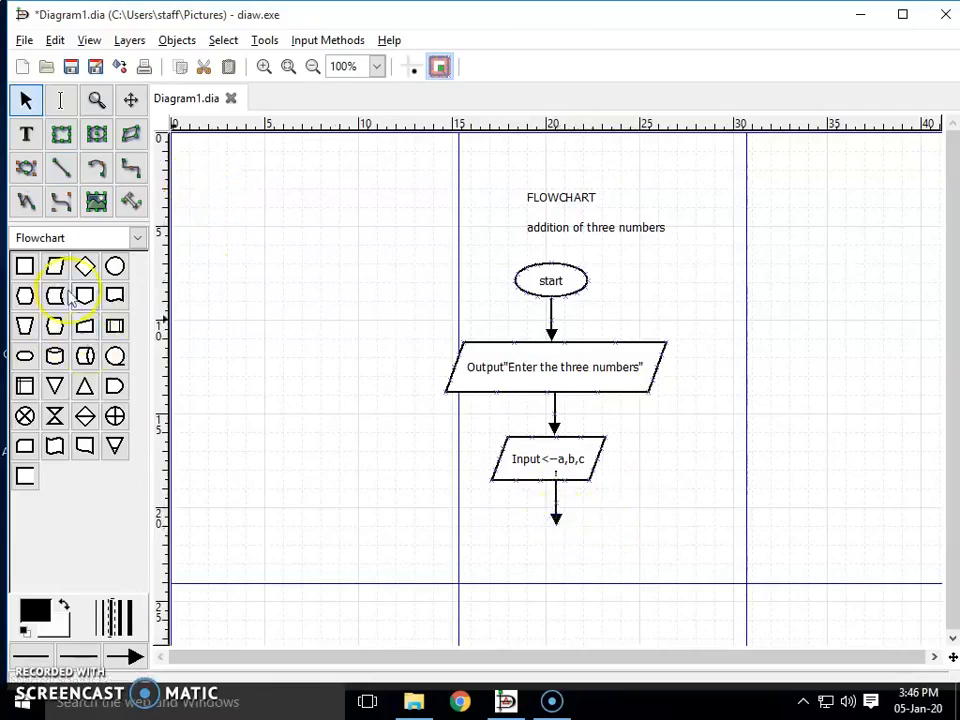
- Add a process rectangle labelled c=a+b+c and move it just below the tip of the third arrow
{"action": "left_click", "coordinate": [25, 266]}
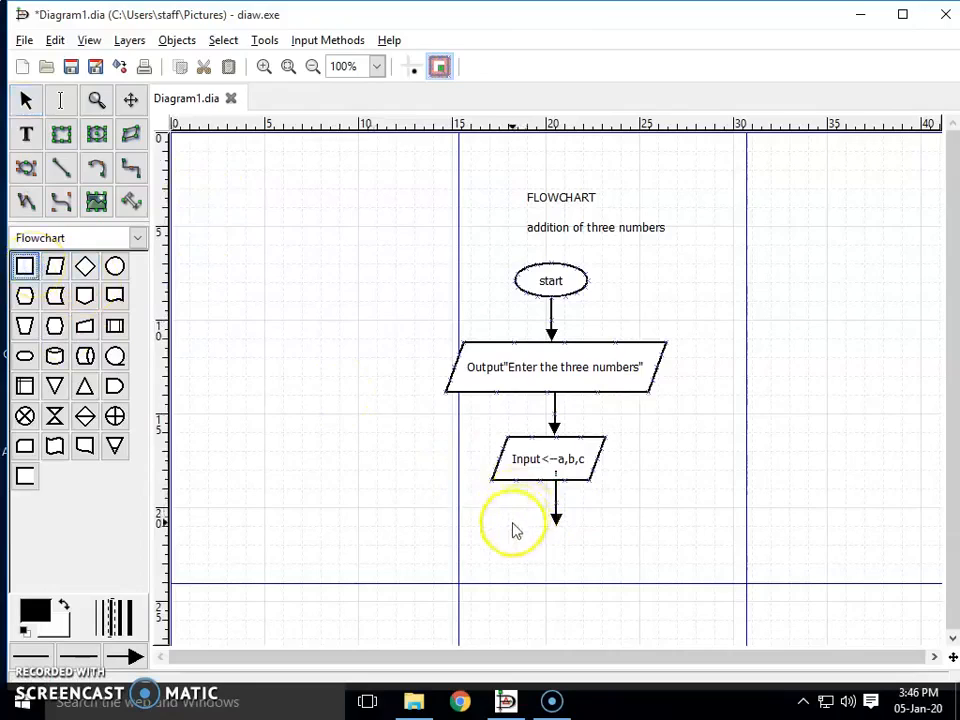
{"action": "mouse_move", "coordinate": [515, 517]}
{"action": "left_mouse_down"}
{"action": "mouse_move", "coordinate": [587, 581]}
{"action": "mouse_move", "coordinate": [594, 572]}
{"action": "left_mouse_up"}
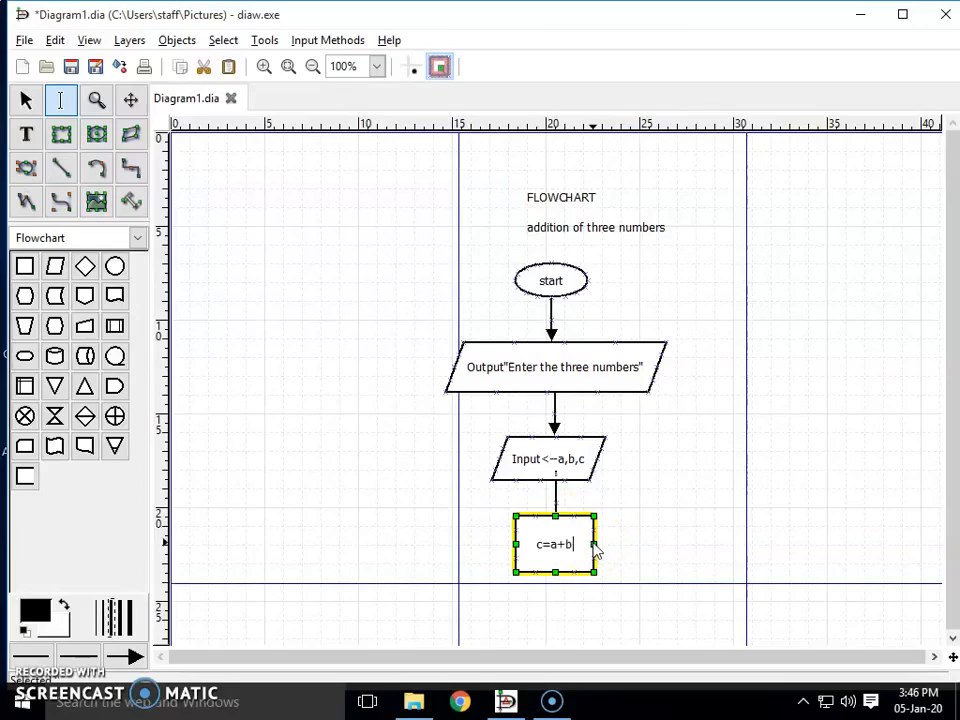
{"action": "left_click", "coordinate": [636, 604]}
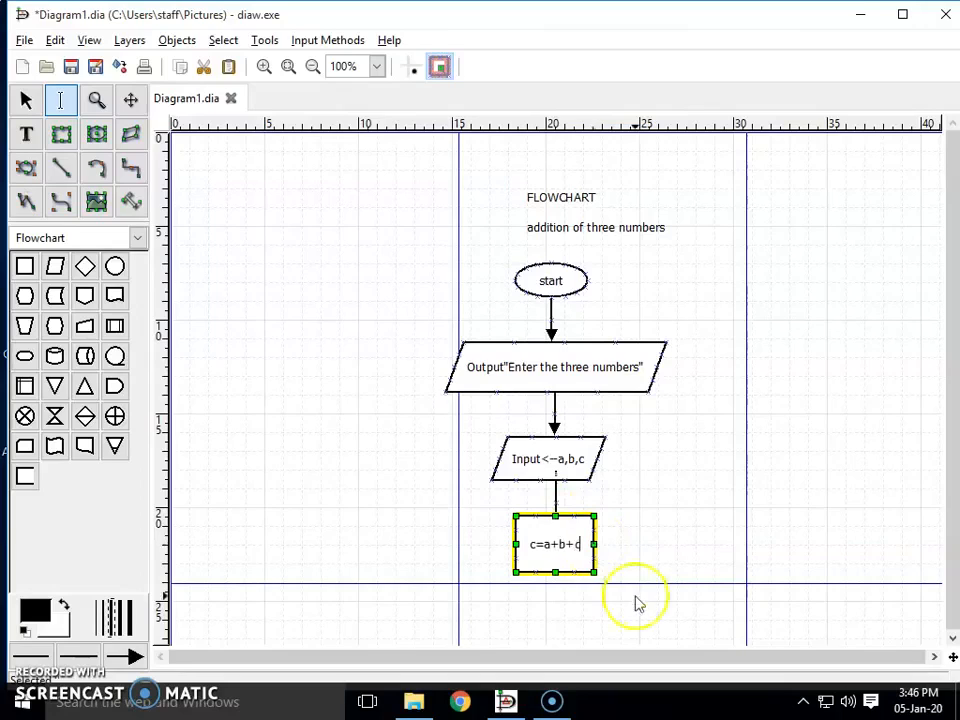
{"action": "left_click_drag", "start_coordinate": [572, 530], "coordinate": [576, 541]}
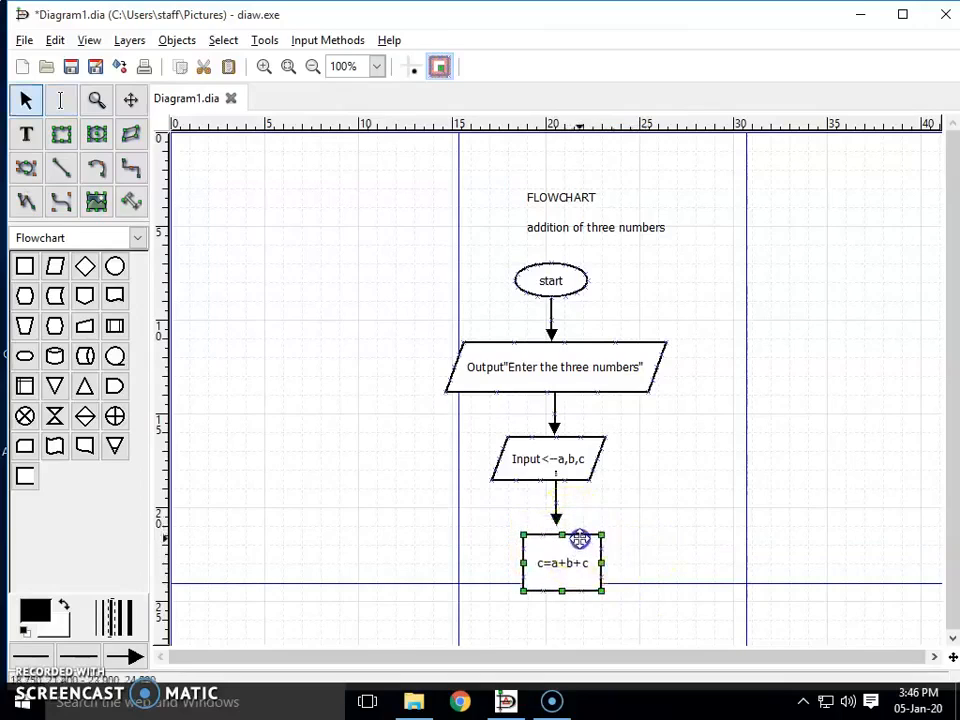
{"action": "left_click", "coordinate": [617, 538]}
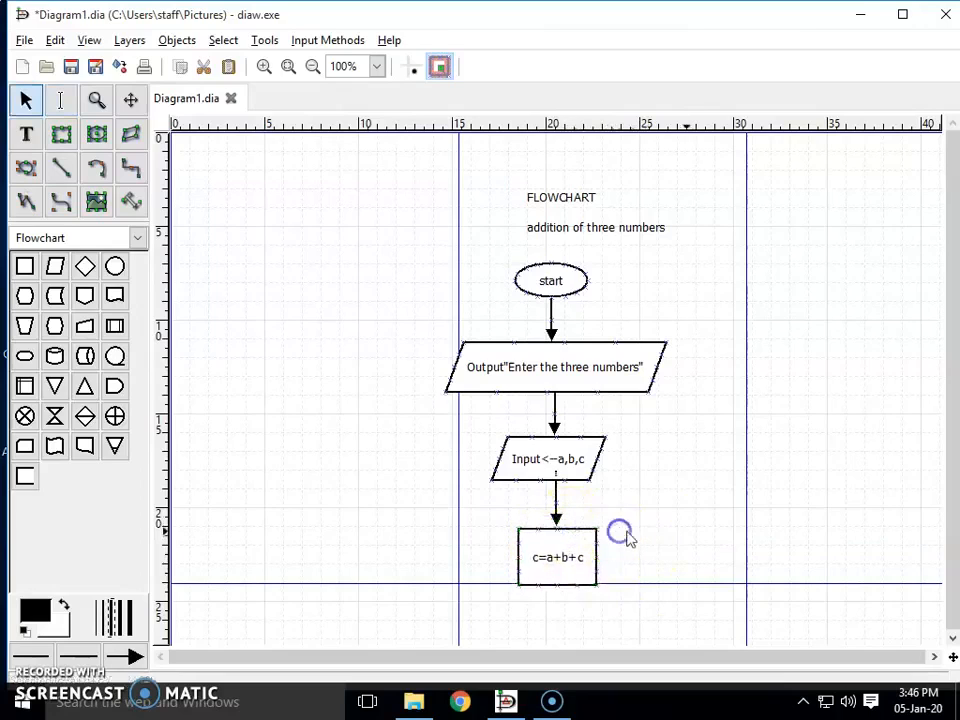
- Draw a short vertical arrow down from the bottom of the c=a+b+c rectangle
{"action": "scroll", "coordinate": [695, 537], "scroll_direction": "down", "scroll_amount": 3}
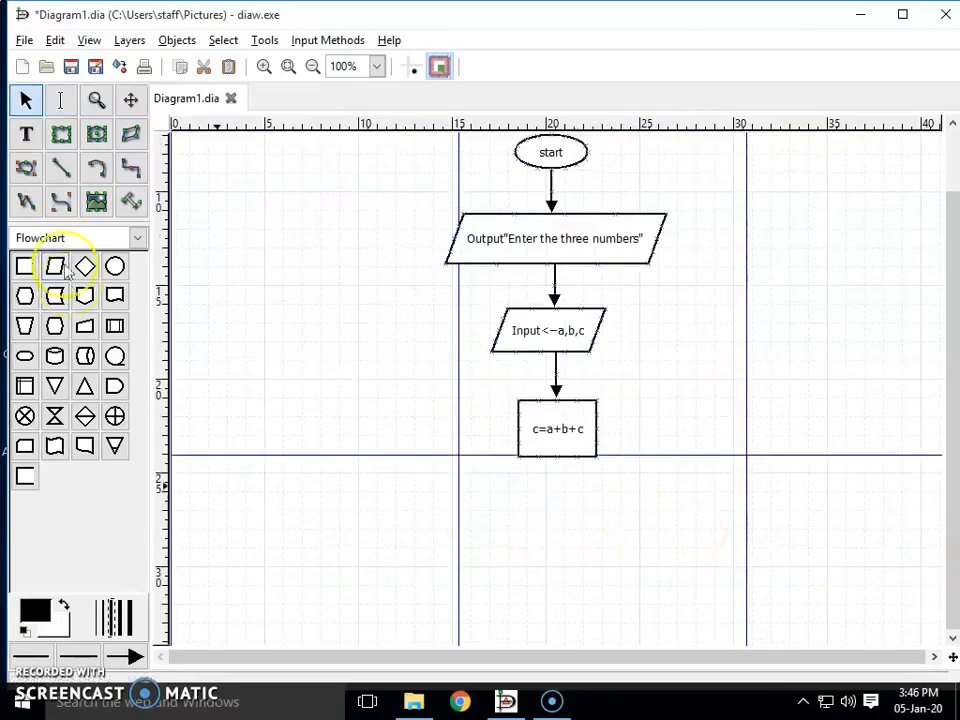
{"action": "left_click", "coordinate": [61, 168]}
{"action": "left_click_drag", "start_coordinate": [556, 458], "coordinate": [557, 497]}
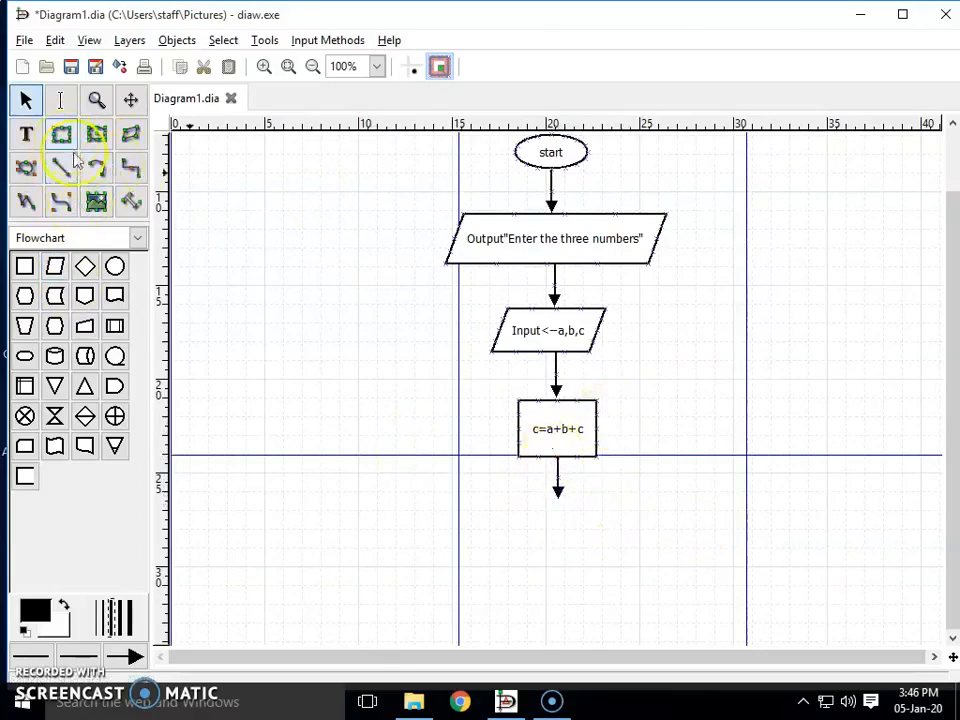
- Add a parallelogram labelled Outpurt"The addition is",c below the arrow from the c=a+b+c rectangle
{"action": "left_click", "coordinate": [55, 266]}
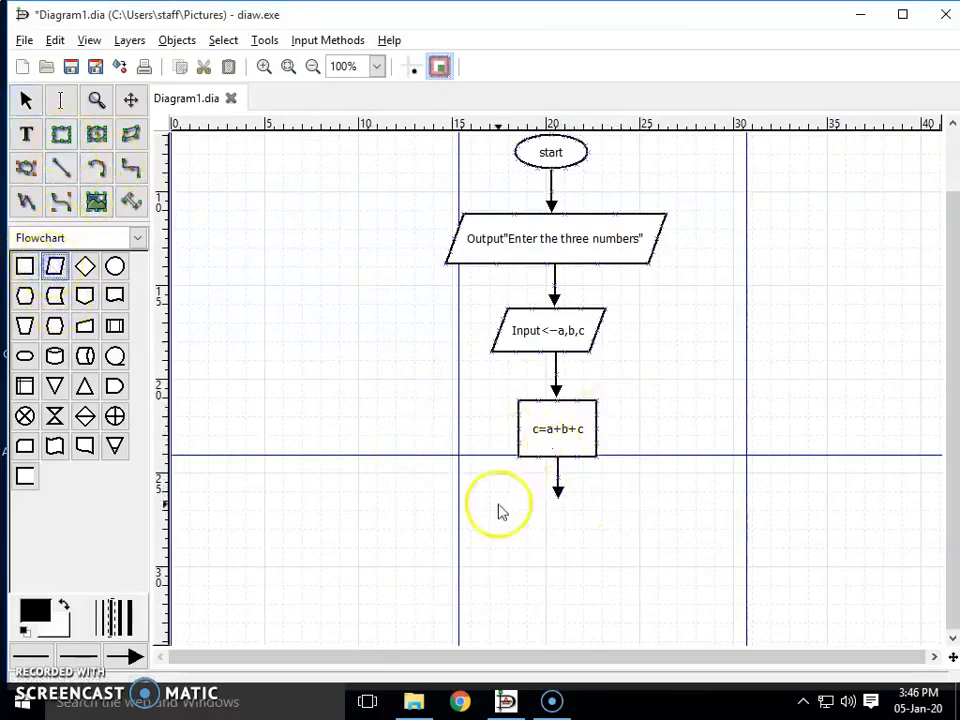
{"action": "left_click_drag", "start_coordinate": [502, 505], "coordinate": [625, 557]}
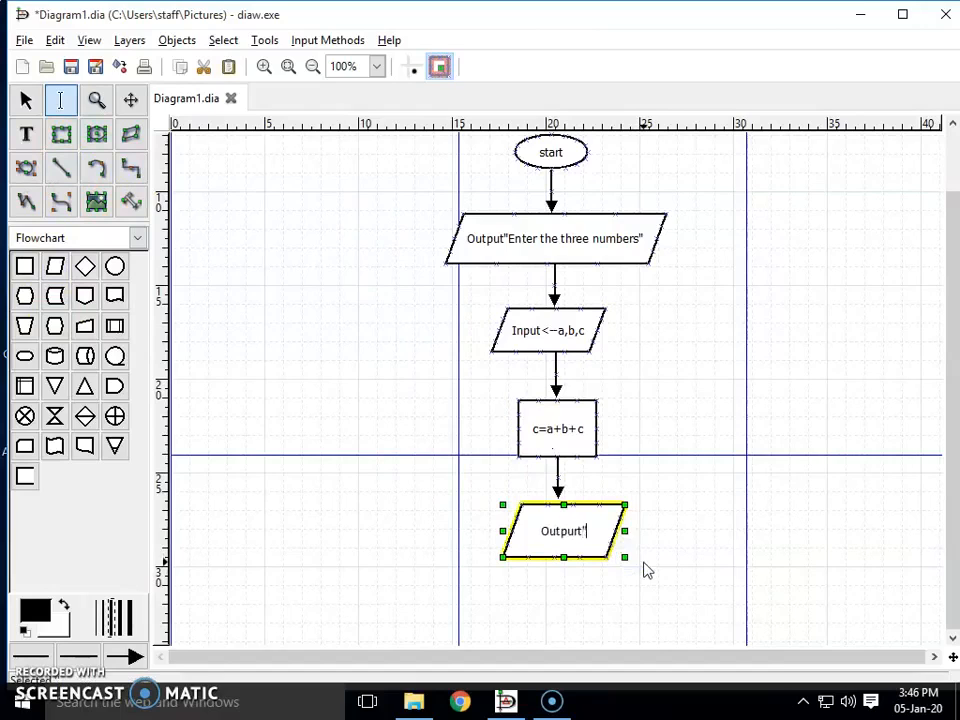
{"action": "type", "text": "Outpurt\"The a"}
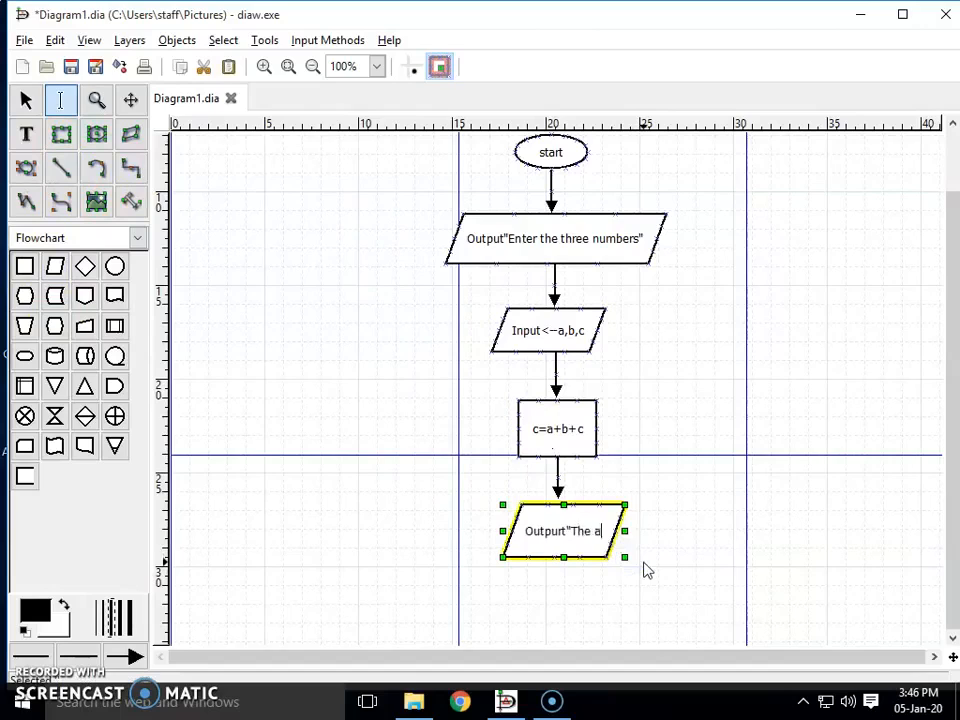
{"action": "type", "text": "ddition "}
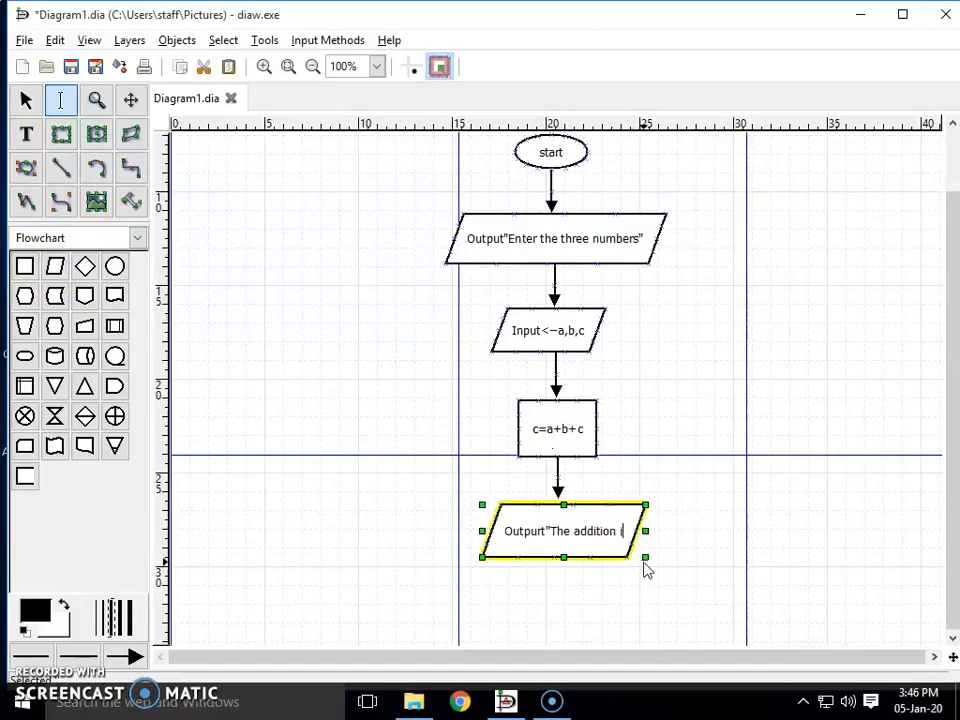
{"action": "type", "text": "is\","}
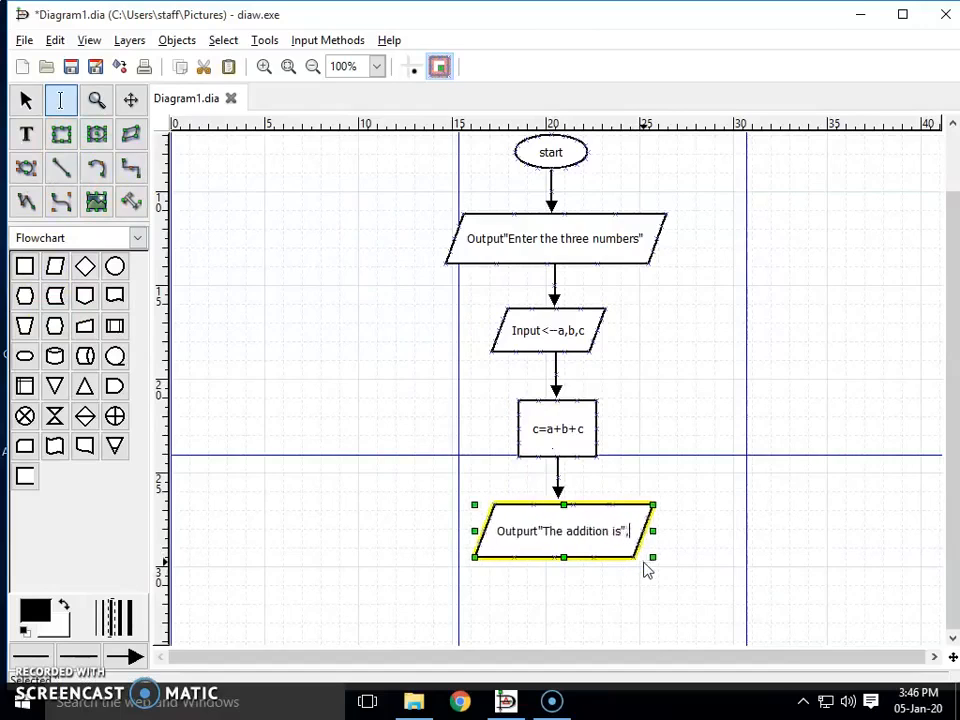
{"action": "type", "text": "x"}
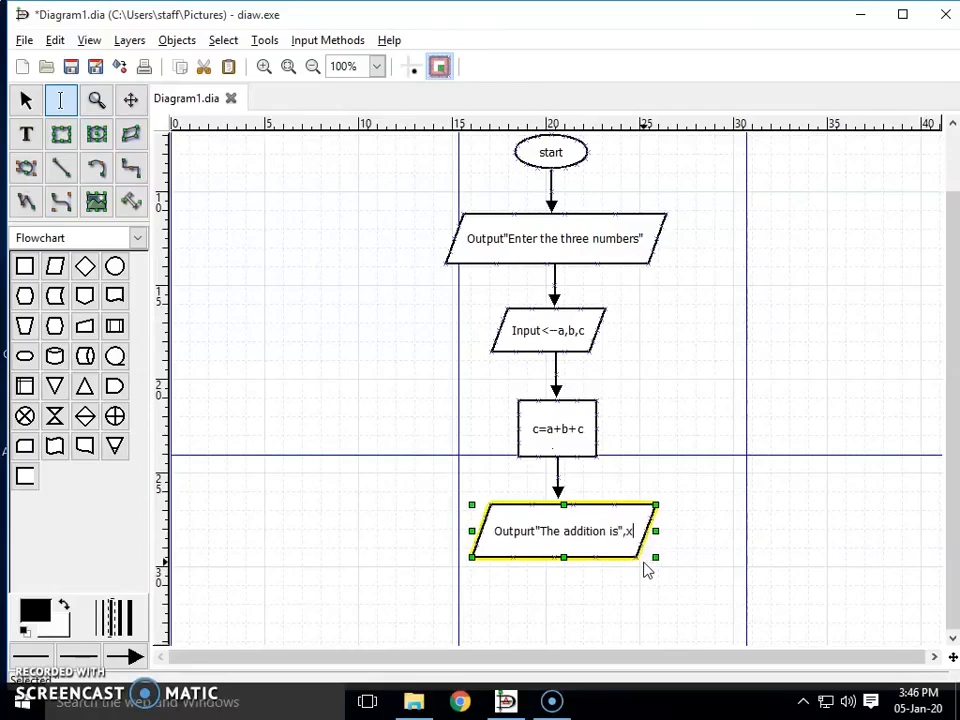
{"action": "key", "text": "BackSpace"}
{"action": "type", "text": "c"}
{"action": "left_click", "coordinate": [694, 555]}
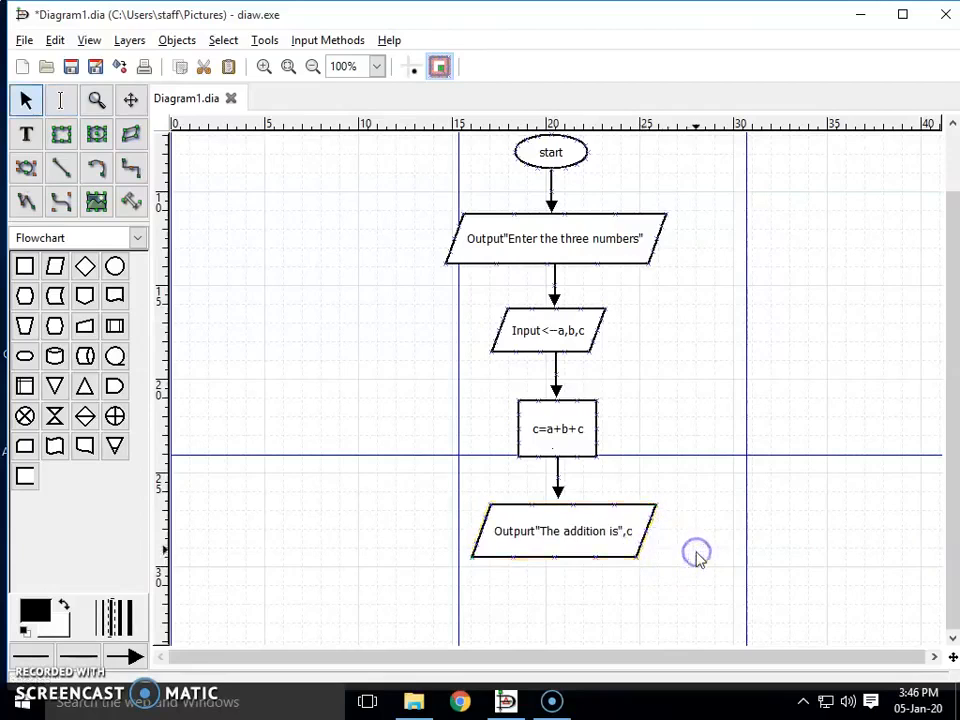
{"action": "scroll", "coordinate": [690, 550], "scroll_direction": "down", "scroll_amount": 3}
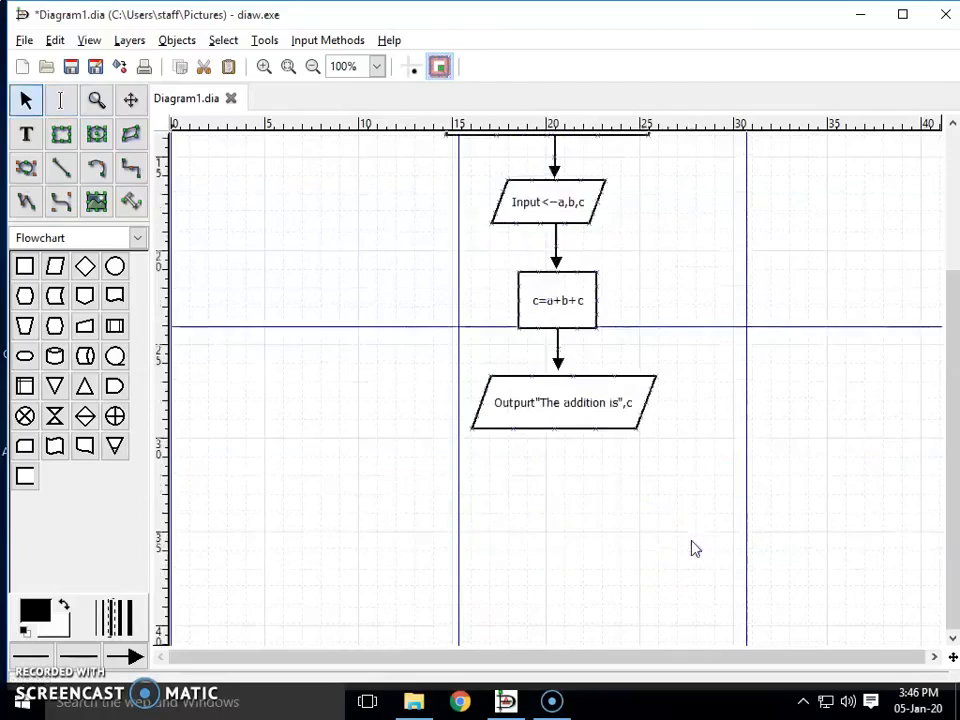
- Draw a short vertical arrow down from the bottom of the Outpurt parallelogram and move the parallelogram slightly up towards the arrow above it
{"action": "left_click", "coordinate": [61, 167]}
{"action": "left_click_drag", "start_coordinate": [556, 437], "coordinate": [553, 469]}
{"action": "left_click", "coordinate": [583, 401]}
{"action": "left_click_drag", "start_coordinate": [582, 391], "coordinate": [584, 388]}
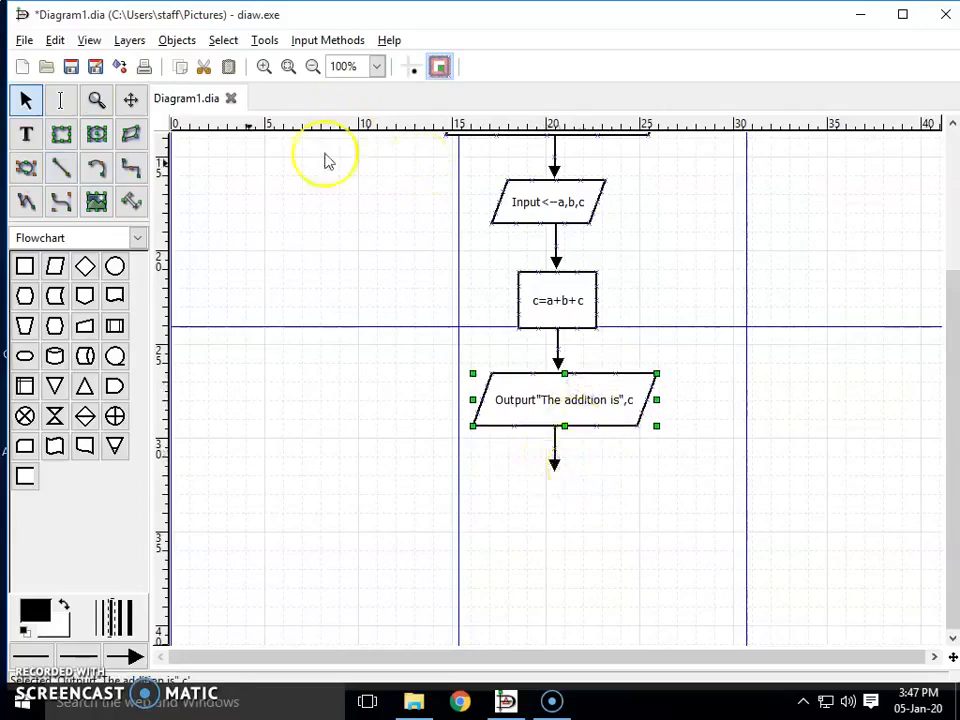
- Add an ellipse labelled stop at the tip of the last arrow, below the Outpurt parallelogram
{"action": "left_click", "coordinate": [112, 267]}
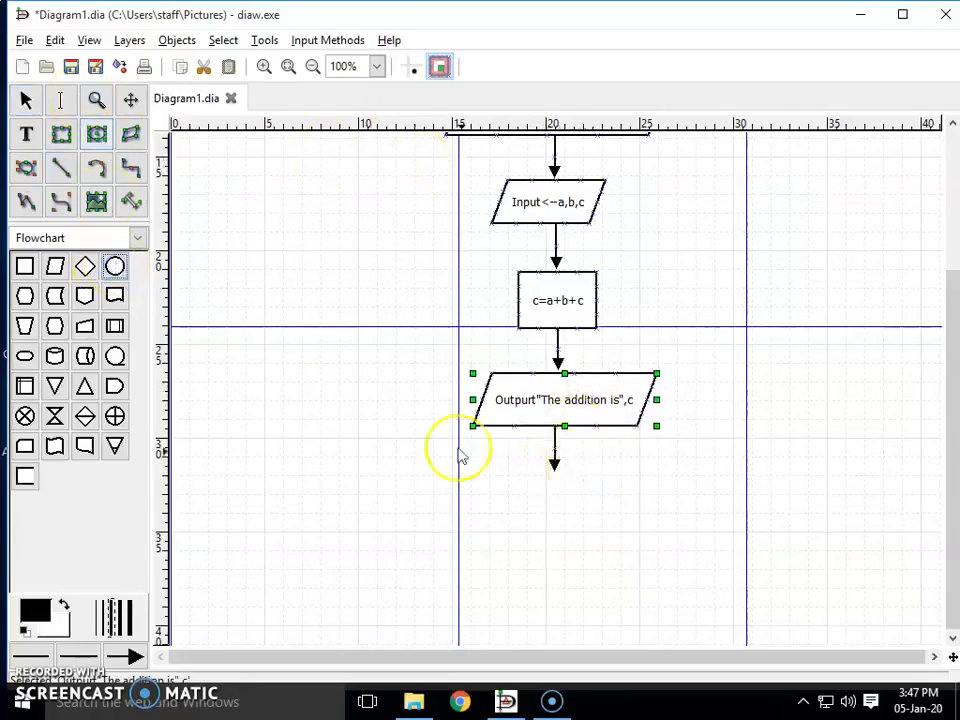
{"action": "left_click", "coordinate": [538, 486]}
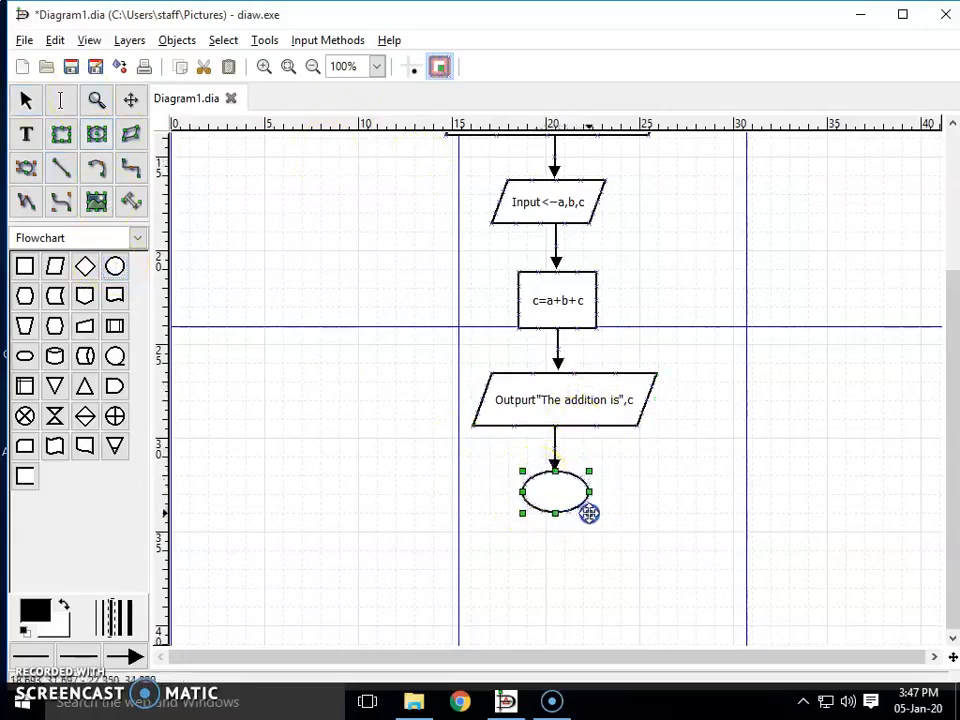
{"action": "left_click_drag", "start_coordinate": [591, 520], "coordinate": [592, 514]}
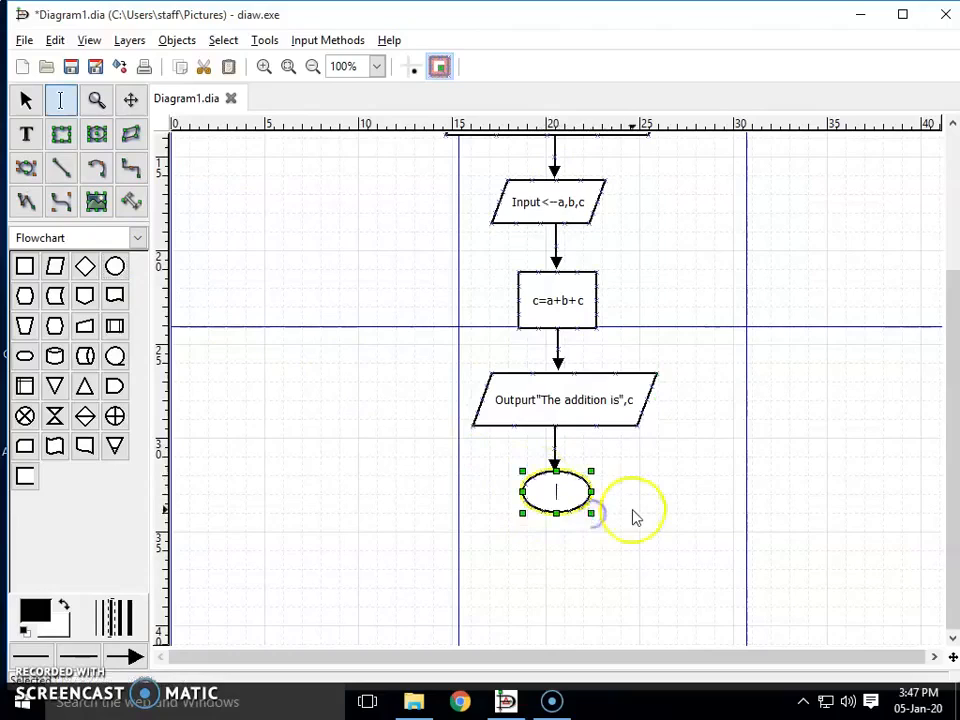
{"action": "type", "text": "stop"}
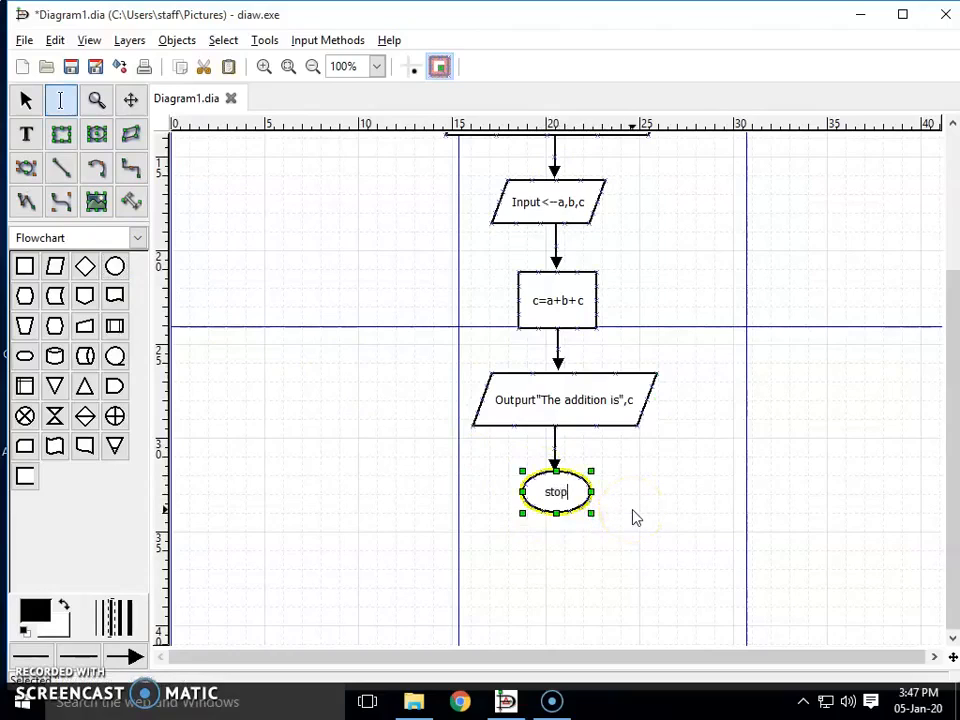
{"action": "left_click", "coordinate": [632, 517]}
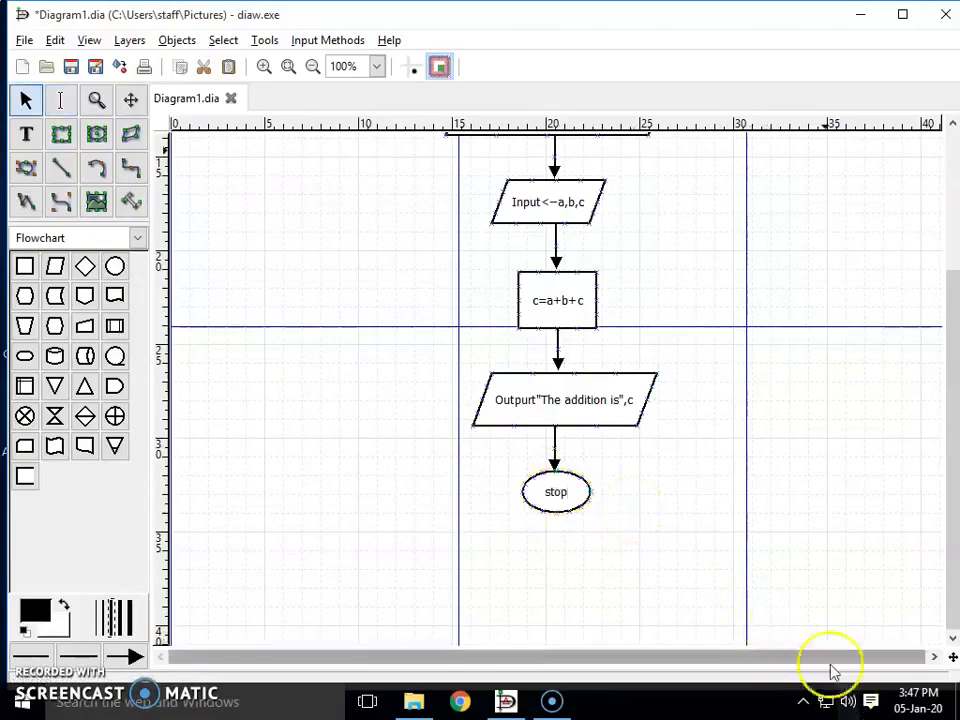
- Review the whole flowchart from the FLOWCHART heading down to the stop ellipse
{"action": "scroll", "coordinate": [722, 553], "scroll_direction": "down", "scroll_amount": 1}
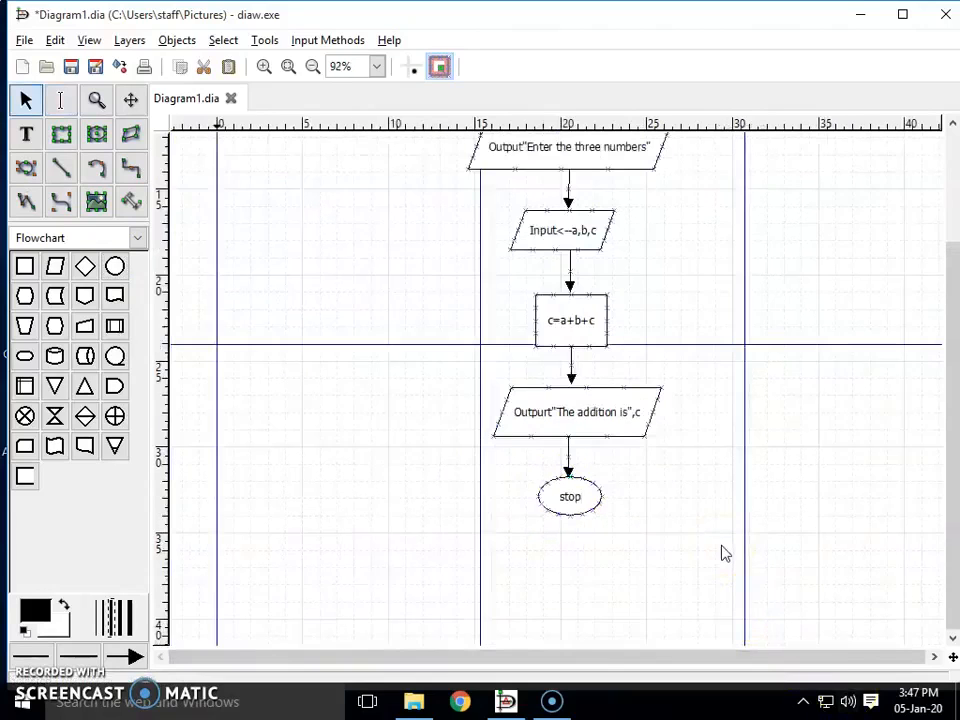
{"action": "scroll", "coordinate": [729, 454], "scroll_direction": "down", "scroll_amount": 2}
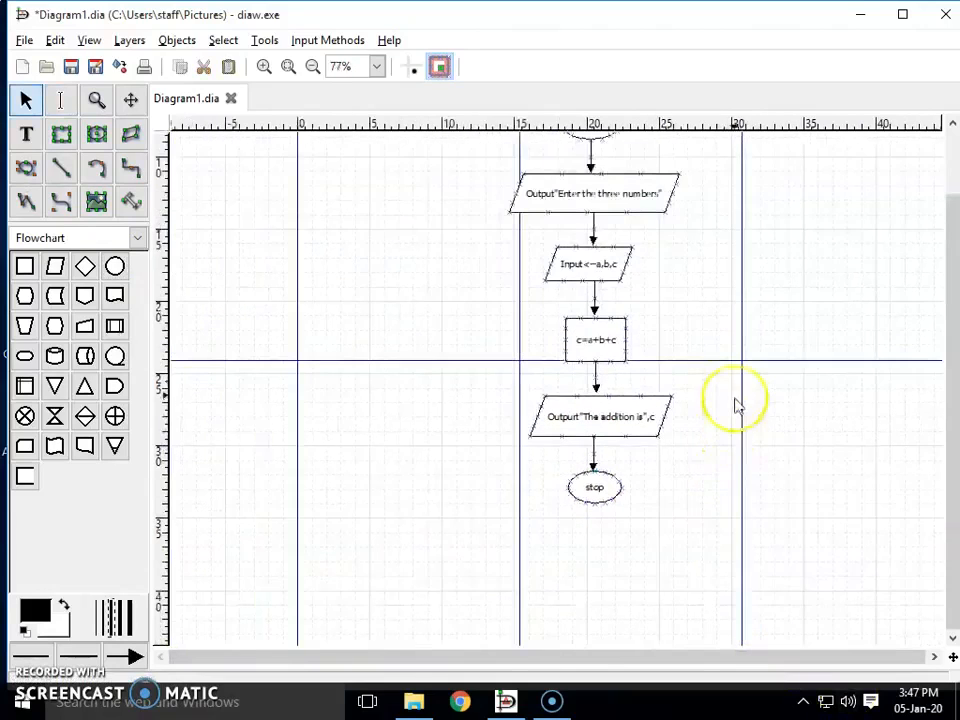
{"action": "scroll", "coordinate": [733, 395], "scroll_direction": "down", "scroll_amount": 1}
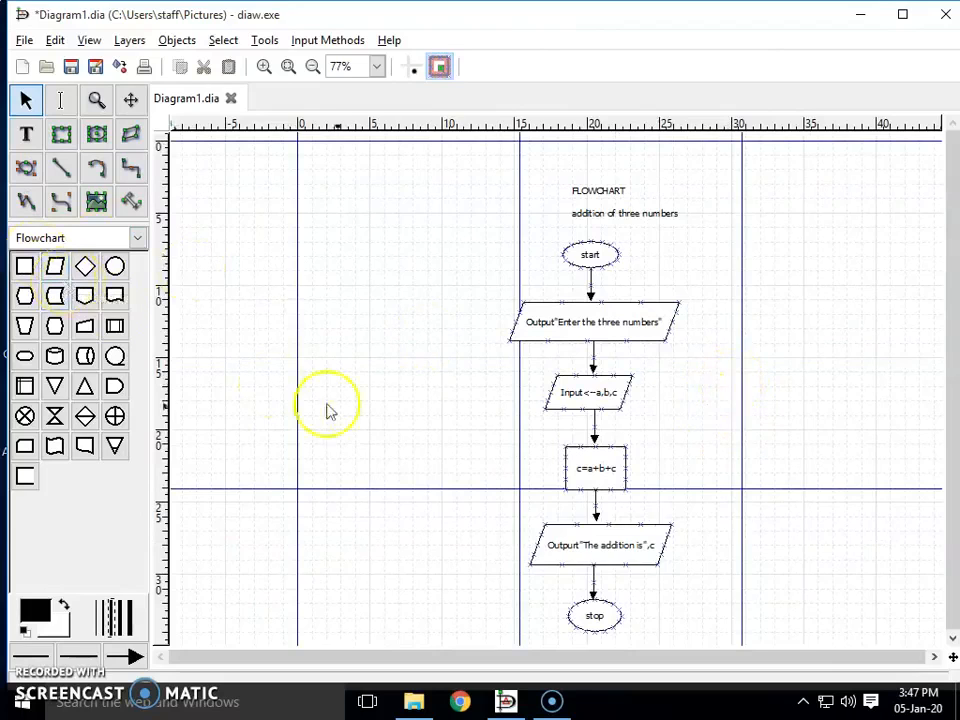
{"action": "scroll", "coordinate": [563, 445], "scroll_direction": "up", "scroll_amount": 2}
{"action": "scroll", "coordinate": [575, 449], "scroll_direction": "up", "scroll_amount": 1}
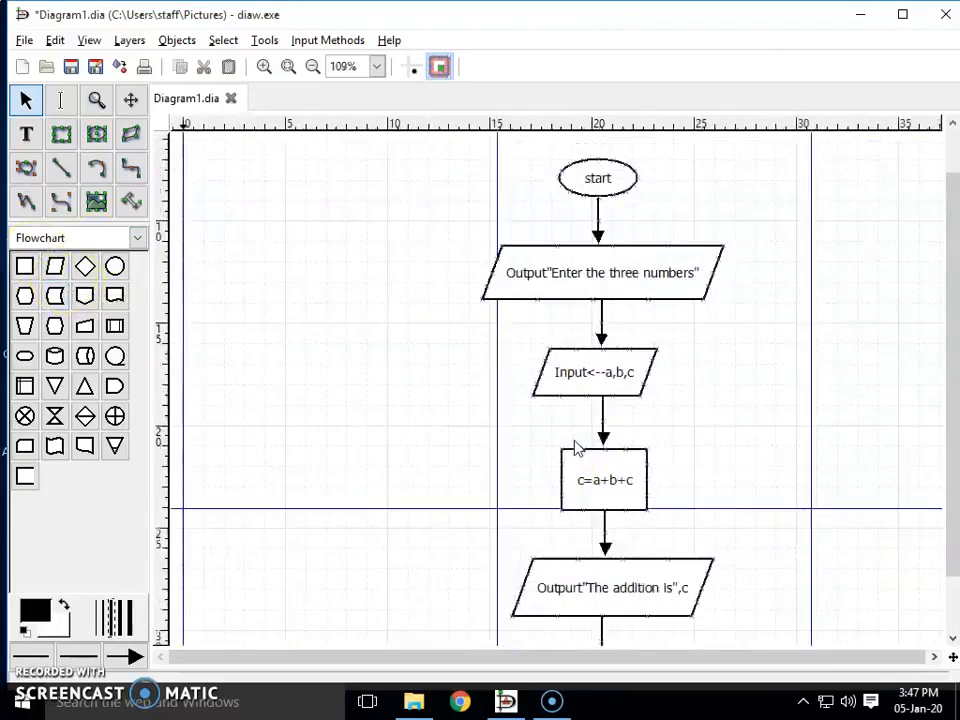
{"action": "scroll", "coordinate": [575, 449], "scroll_direction": "up", "scroll_amount": 1}
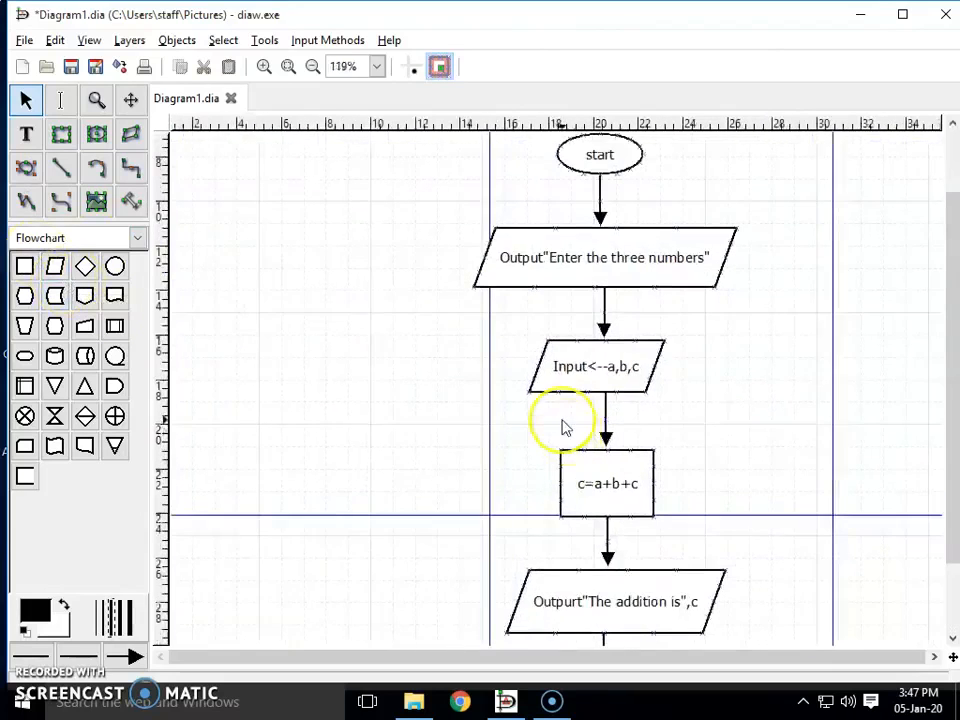
{"action": "scroll", "coordinate": [563, 428], "scroll_direction": "down", "scroll_amount": 3}
{"action": "scroll", "coordinate": [563, 428], "scroll_direction": "down", "scroll_amount": 3}
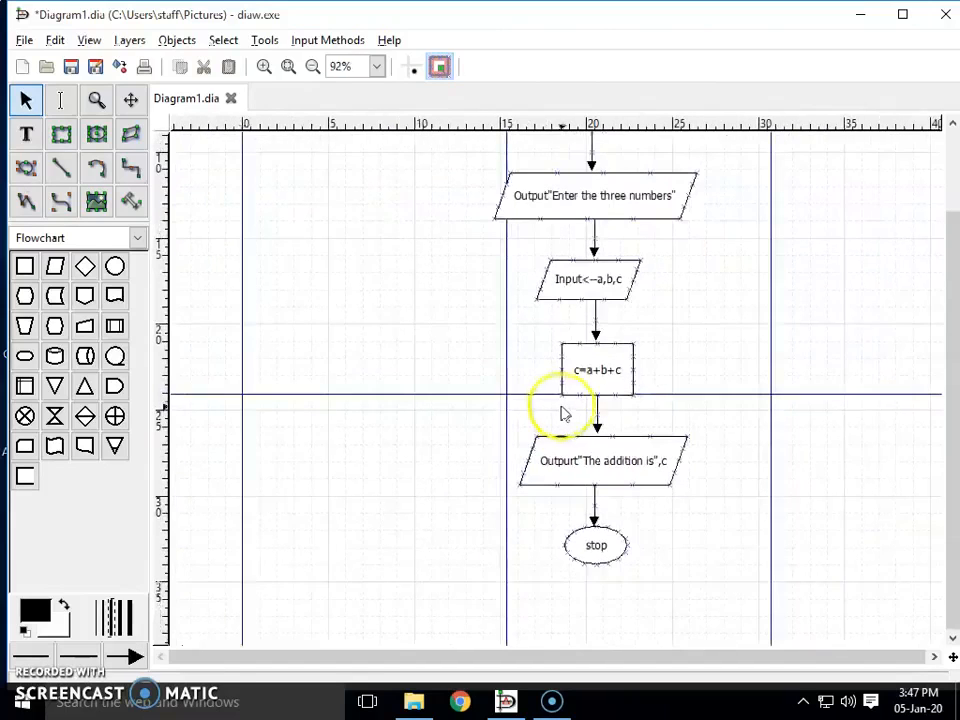
{"action": "scroll", "coordinate": [561, 413], "scroll_direction": "up", "scroll_amount": 3}
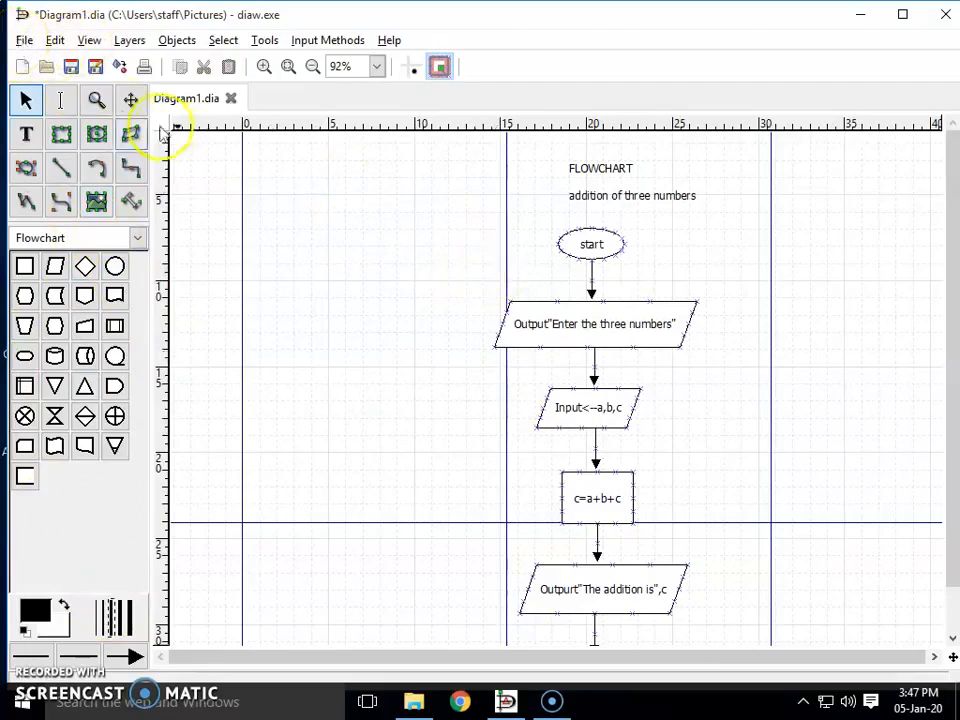
- Set the page scaling to fit the diagram on 1 by 1 page and check the page boundaries around the flowchart
{"action": "left_click", "coordinate": [25, 41]}
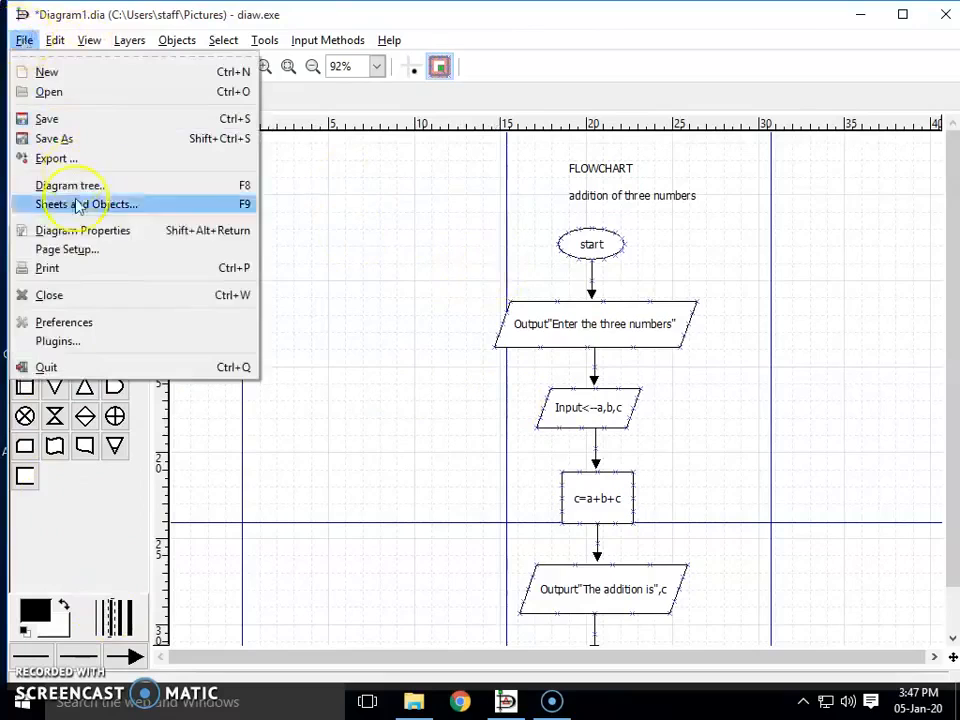
{"action": "left_click", "coordinate": [68, 250]}
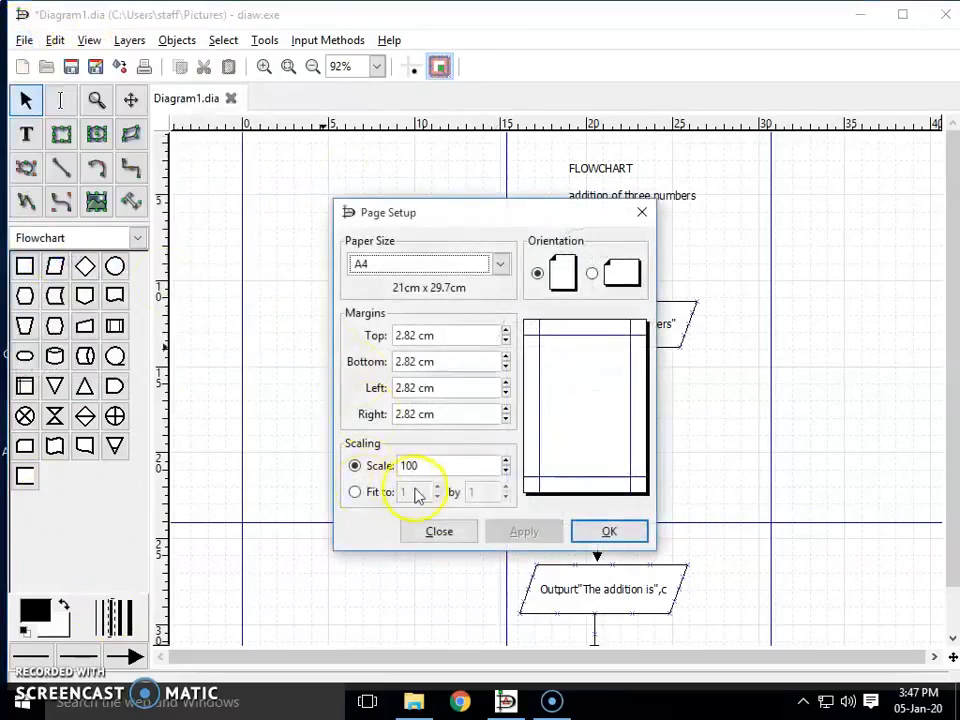
{"action": "left_click", "coordinate": [355, 493]}
{"action": "left_click", "coordinate": [542, 536]}
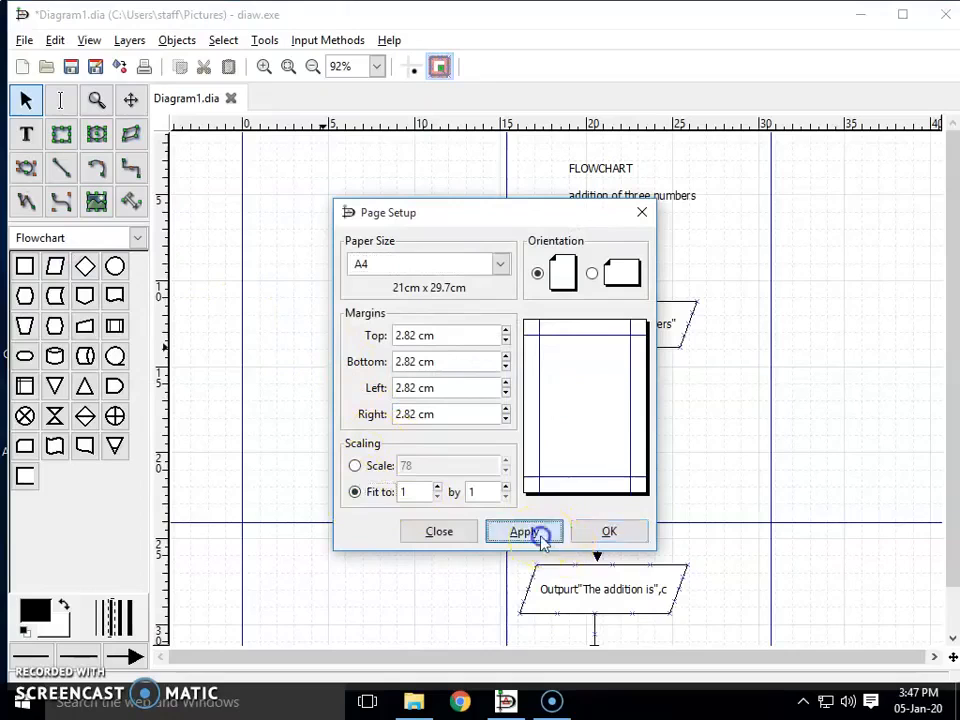
{"action": "left_click", "coordinate": [607, 534]}
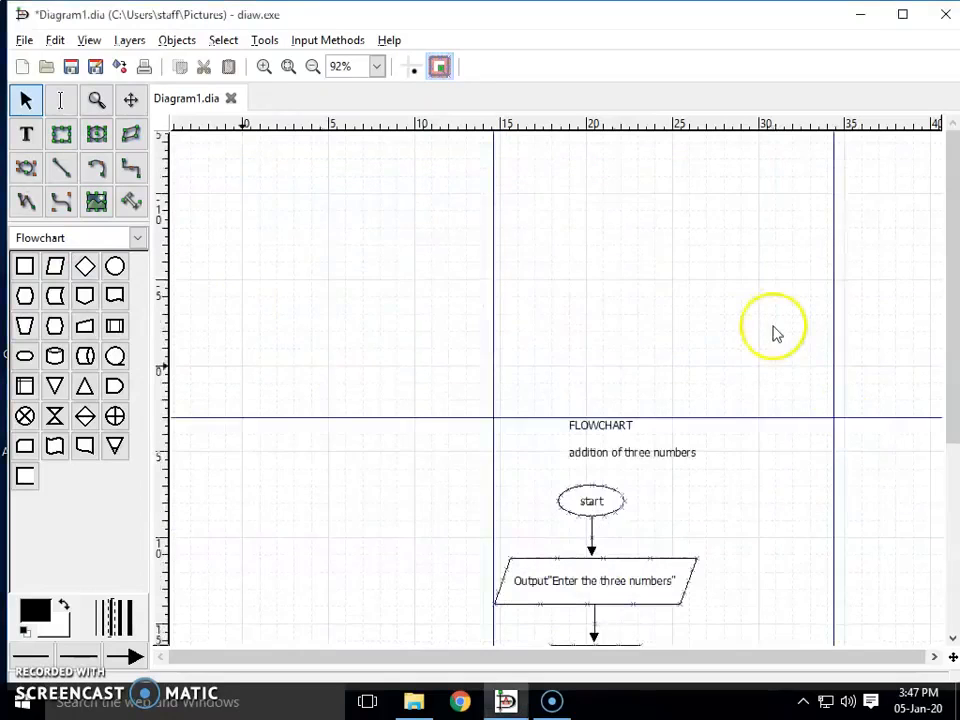
{"action": "scroll", "coordinate": [754, 366], "scroll_direction": "down", "scroll_amount": 5}
{"action": "scroll", "coordinate": [754, 366], "scroll_direction": "up", "scroll_amount": 4}
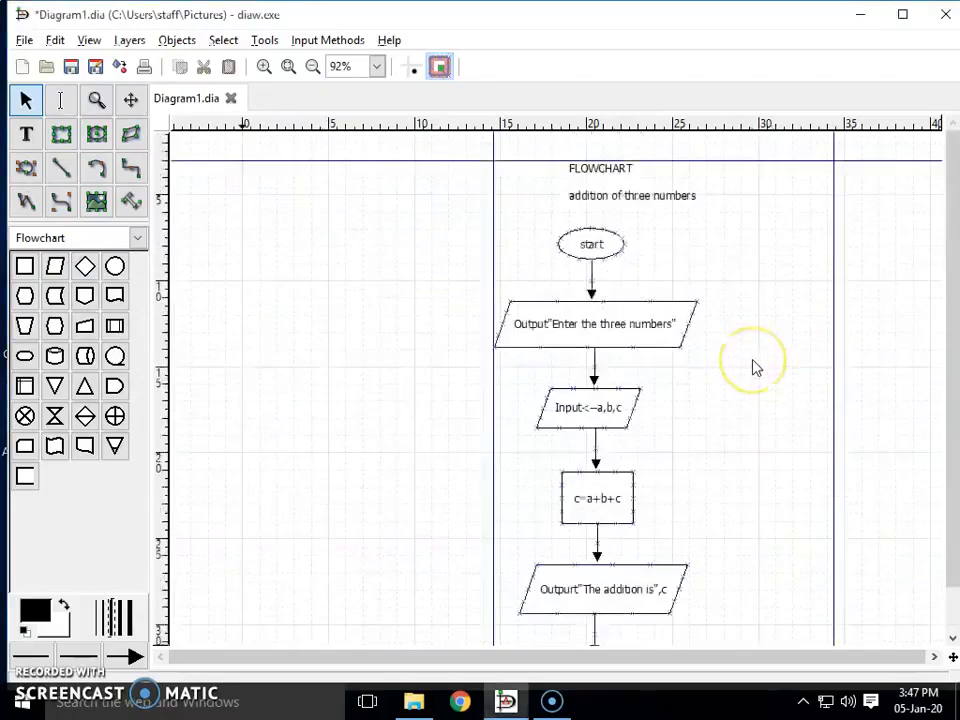
{"action": "scroll", "coordinate": [754, 366], "scroll_direction": "down", "scroll_amount": 1}
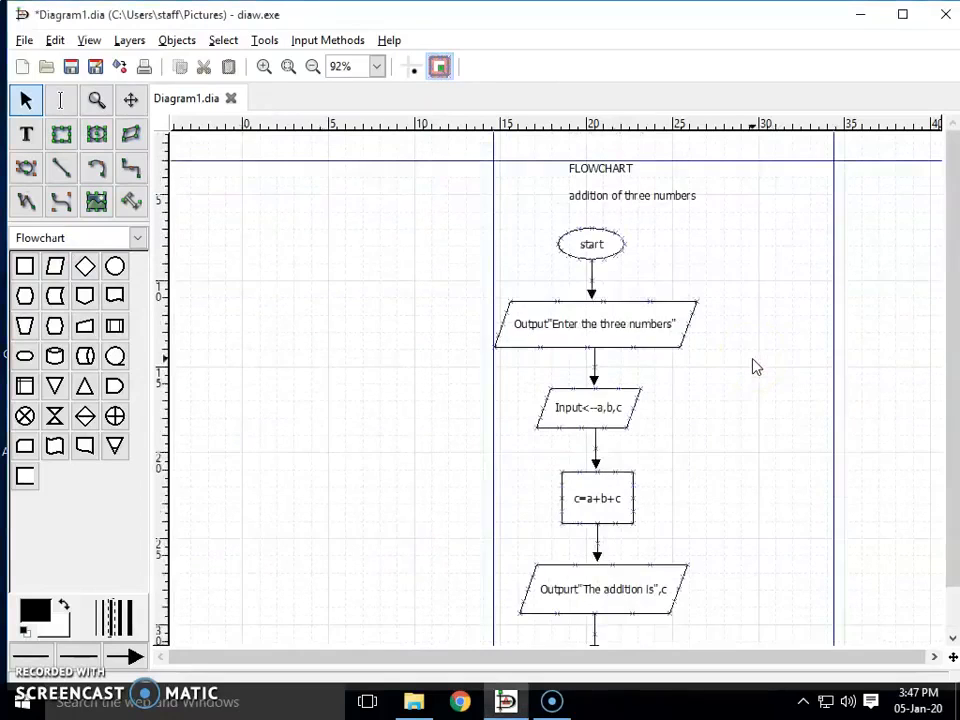
- Start saving the diagram and create a folder named Dia on the Desktop as its location
{"action": "left_click", "coordinate": [25, 40]}
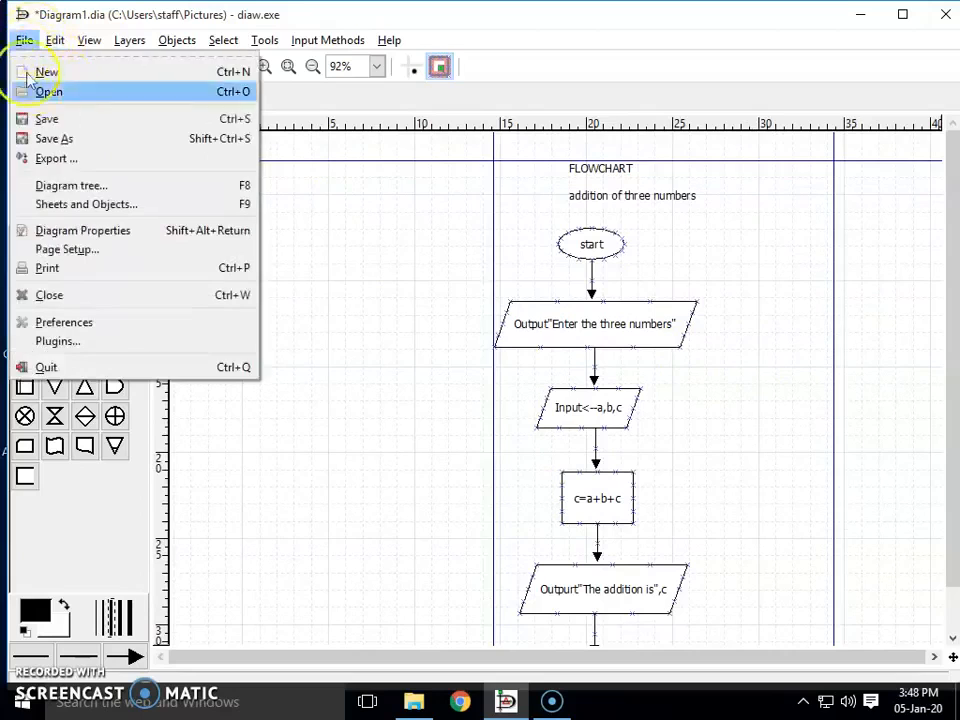
{"action": "left_click", "coordinate": [35, 120]}
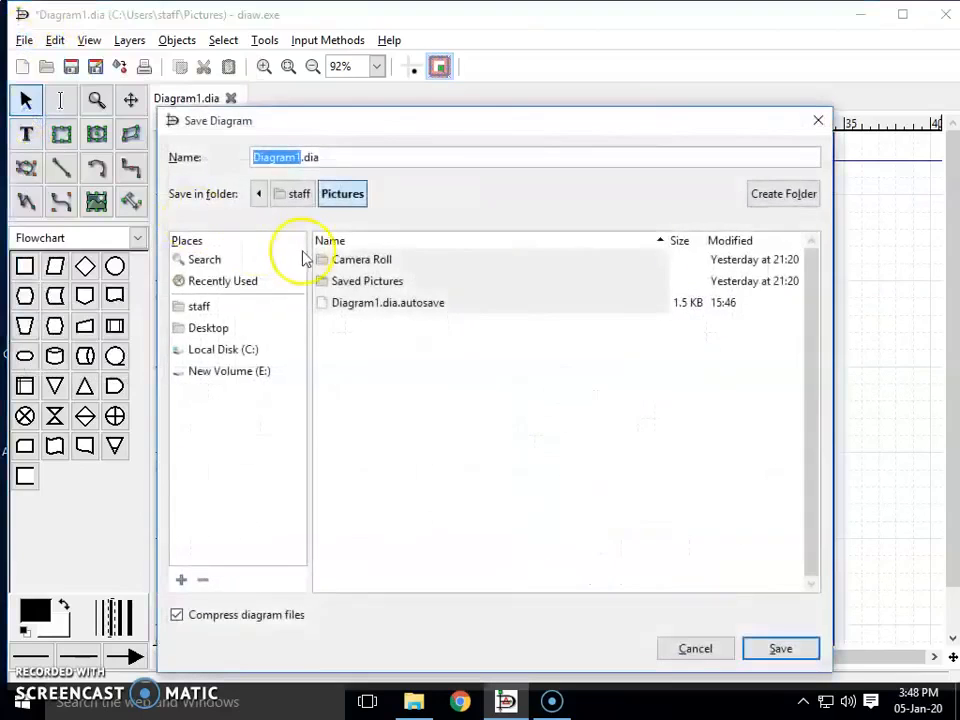
{"action": "left_click", "coordinate": [210, 330]}
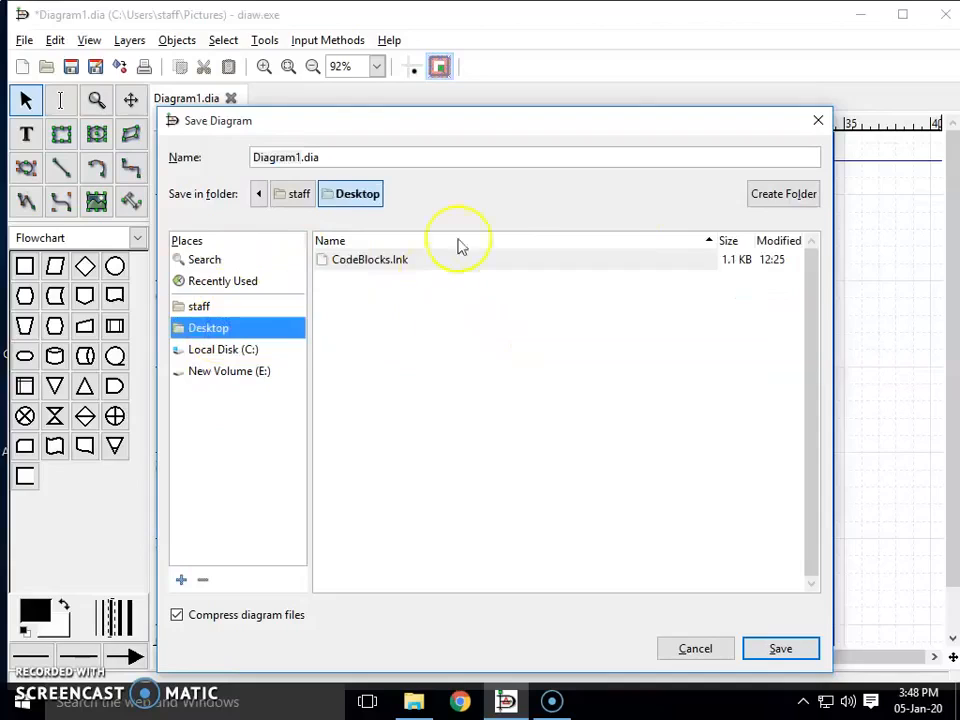
{"action": "left_click", "coordinate": [779, 200]}
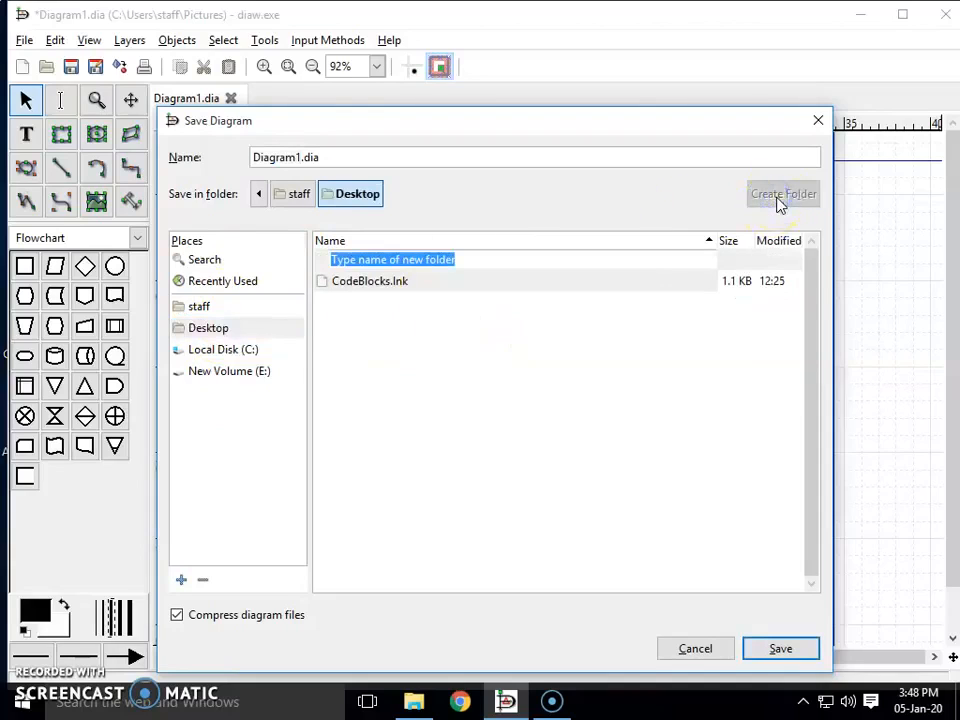
{"action": "type", "text": "D"}
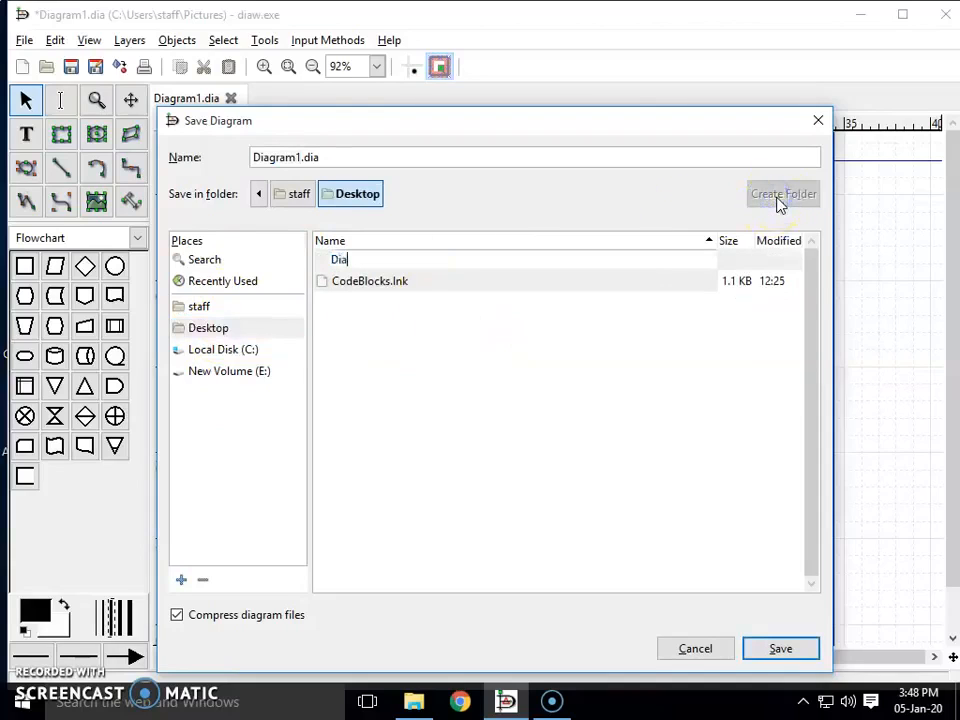
{"action": "type", "text": "ia"}
{"action": "key", "text": "Return"}
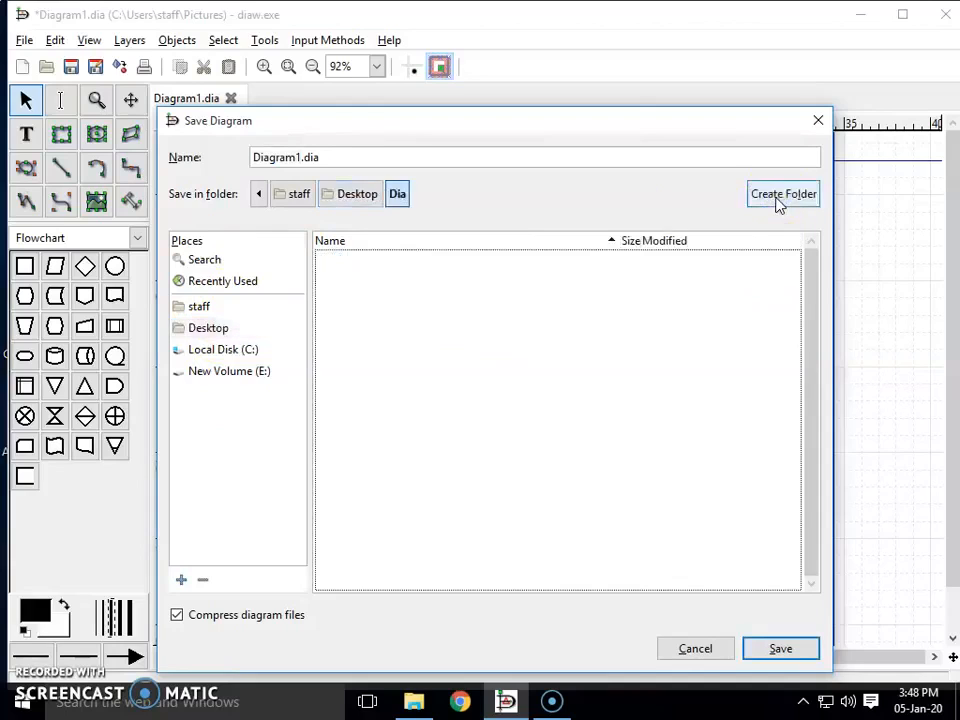
- Name the diagram file addition.dia and save it in the Dia folder
{"action": "left_click", "coordinate": [312, 157]}
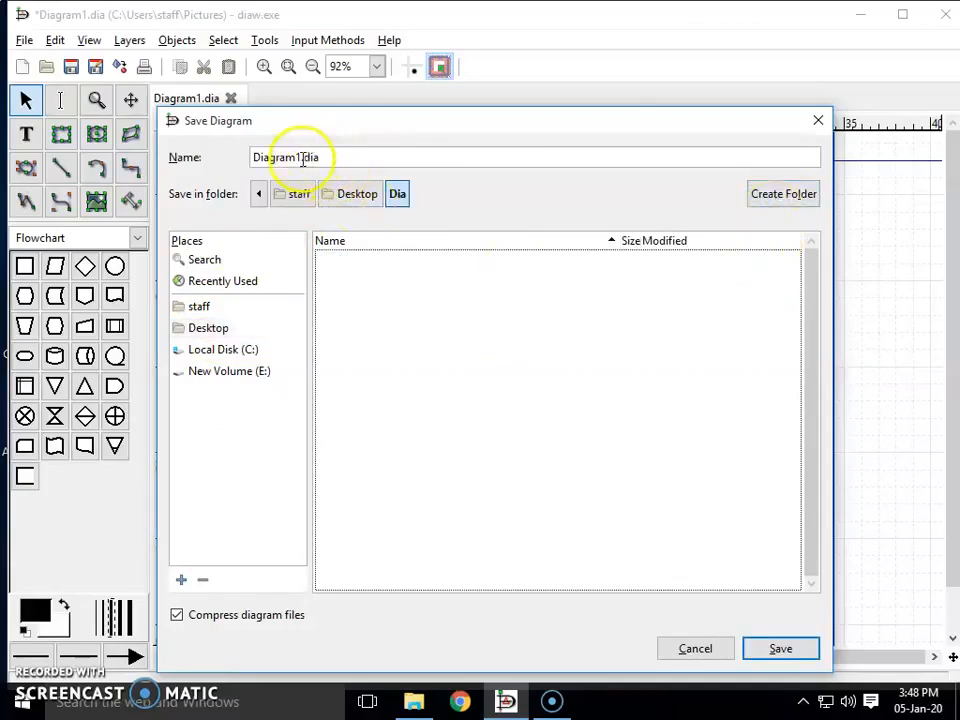
{"action": "left_click_drag", "start_coordinate": [302, 160], "coordinate": [281, 162]}
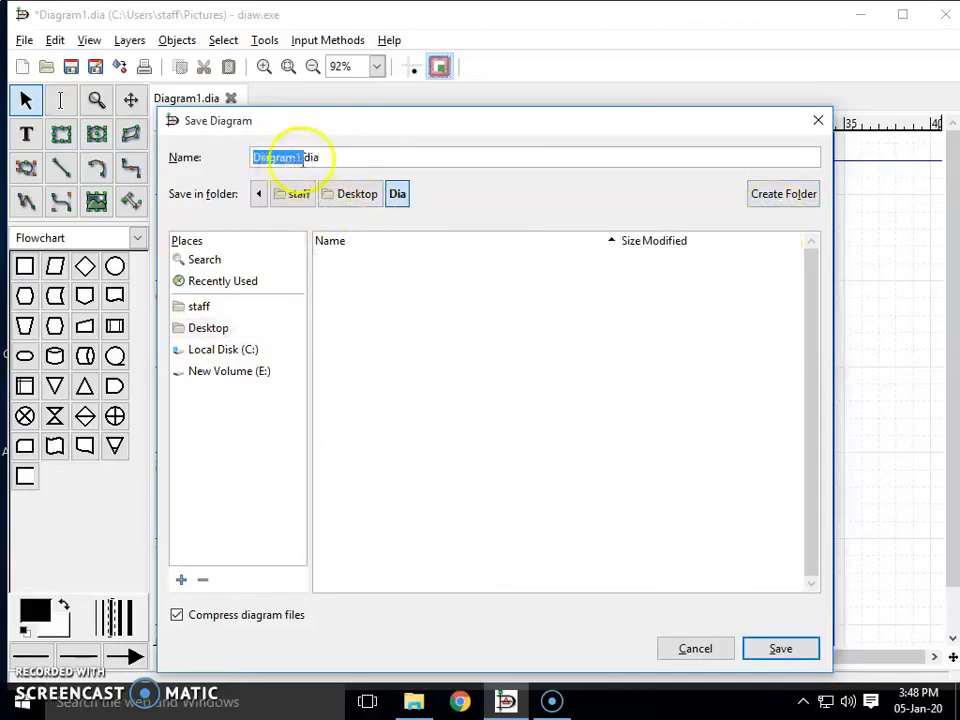
{"action": "left_click", "coordinate": [305, 158]}
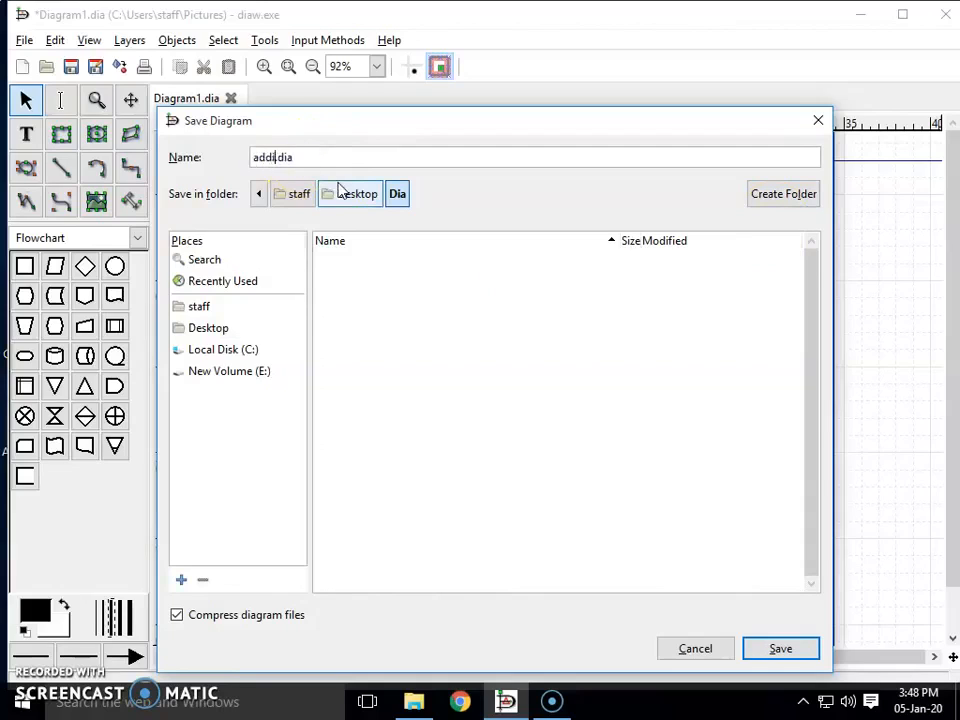
{"action": "left_click", "coordinate": [378, 191]}
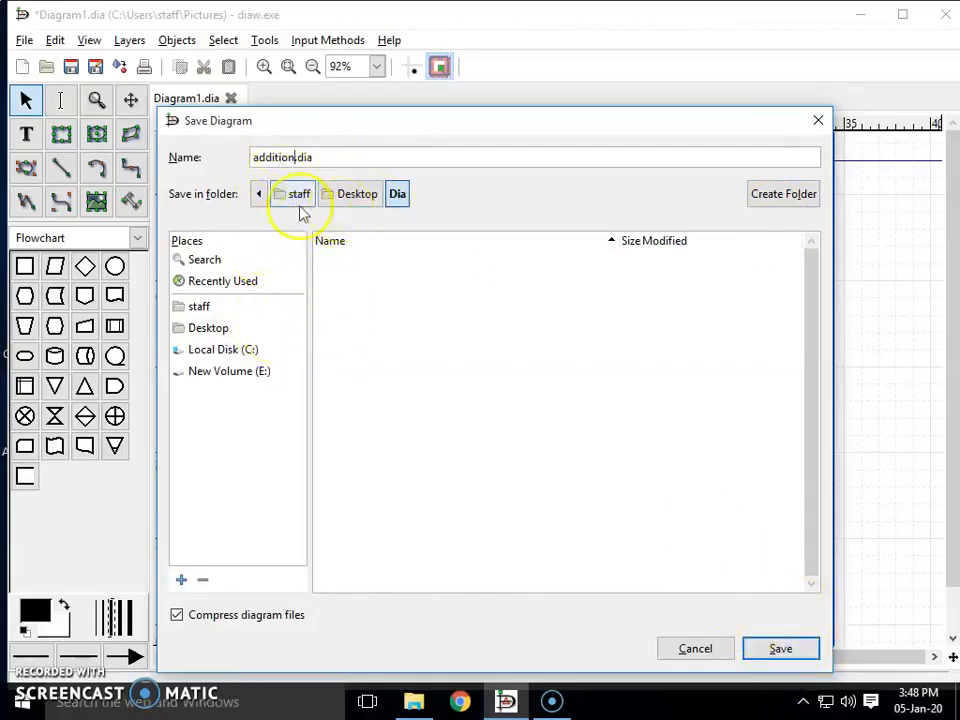
{"action": "left_click", "coordinate": [790, 650]}
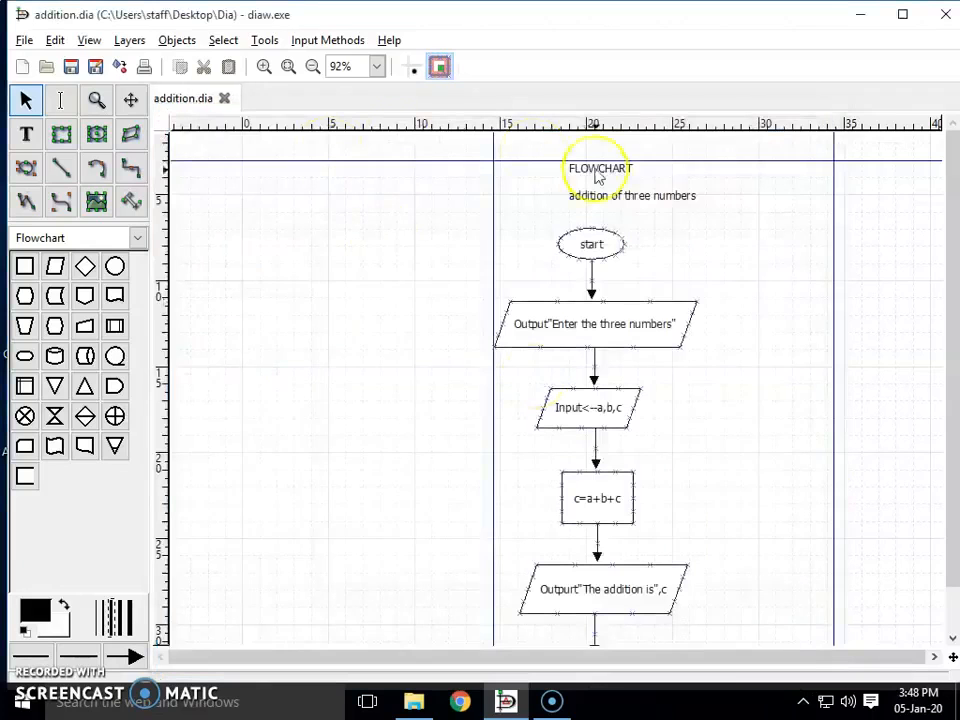
- Check the Dia folder on the desktop for the saved addition file, close the folder and return to the Dia diagram editor
{"action": "scroll", "coordinate": [695, 244], "scroll_direction": "down", "scroll_amount": 3}
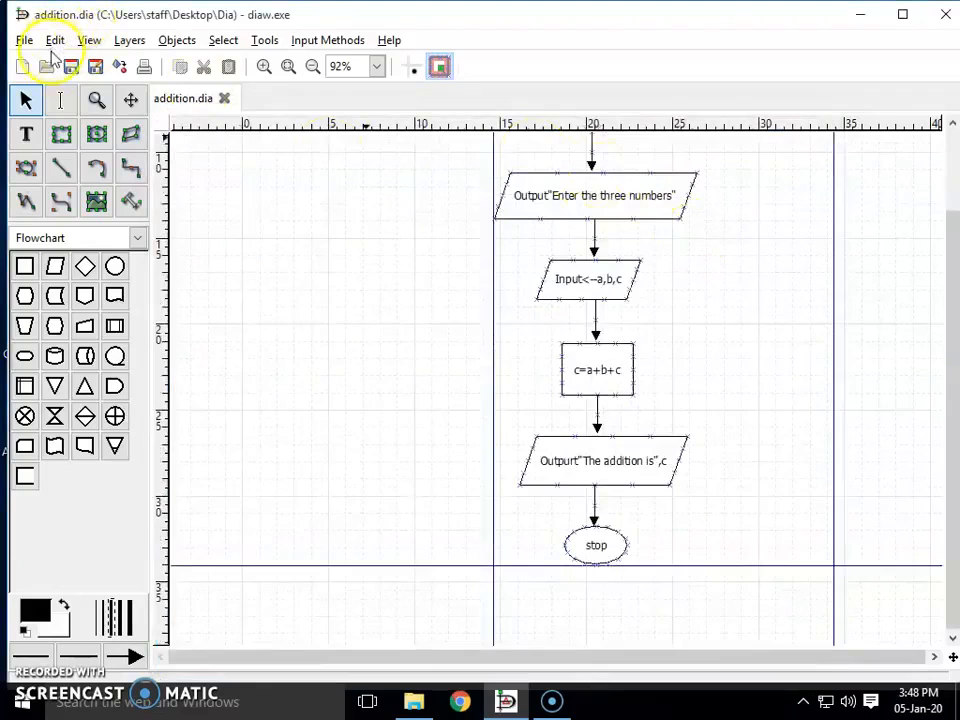
{"action": "left_click", "coordinate": [857, 14]}
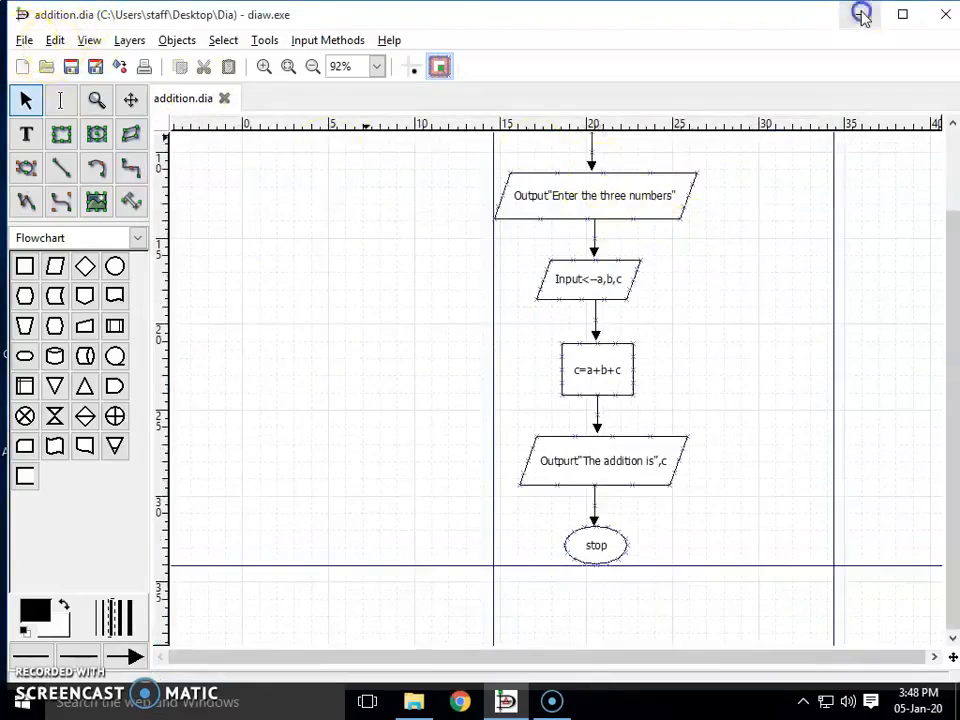
{"action": "left_click", "coordinate": [115, 37]}
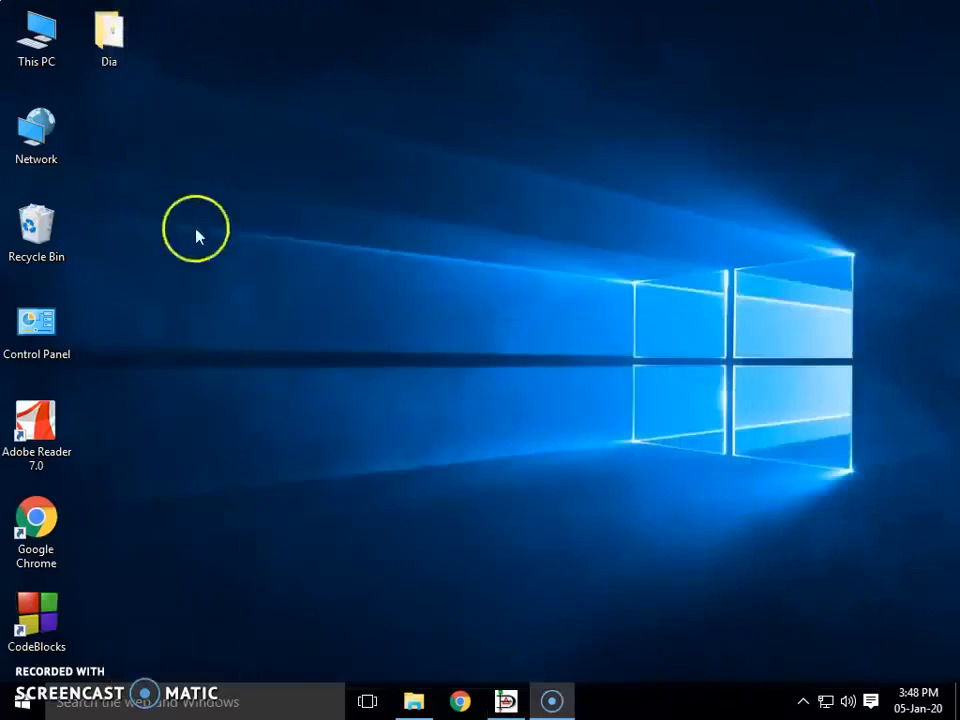
{"action": "double_click", "coordinate": [108, 35]}
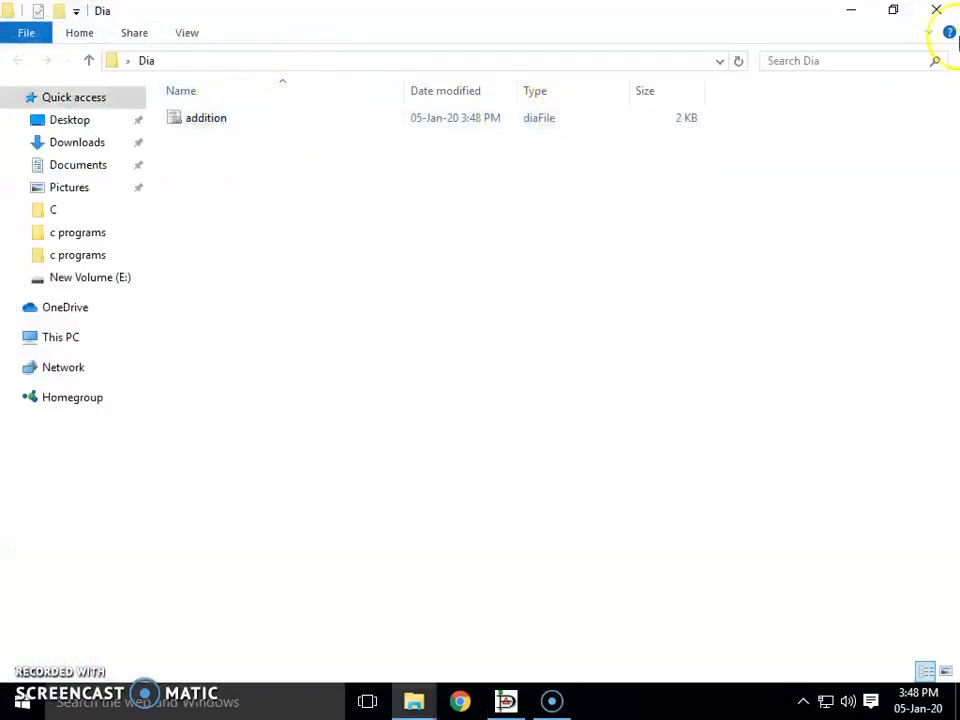
{"action": "left_click", "coordinate": [945, 15]}
{"action": "left_click", "coordinate": [506, 700]}
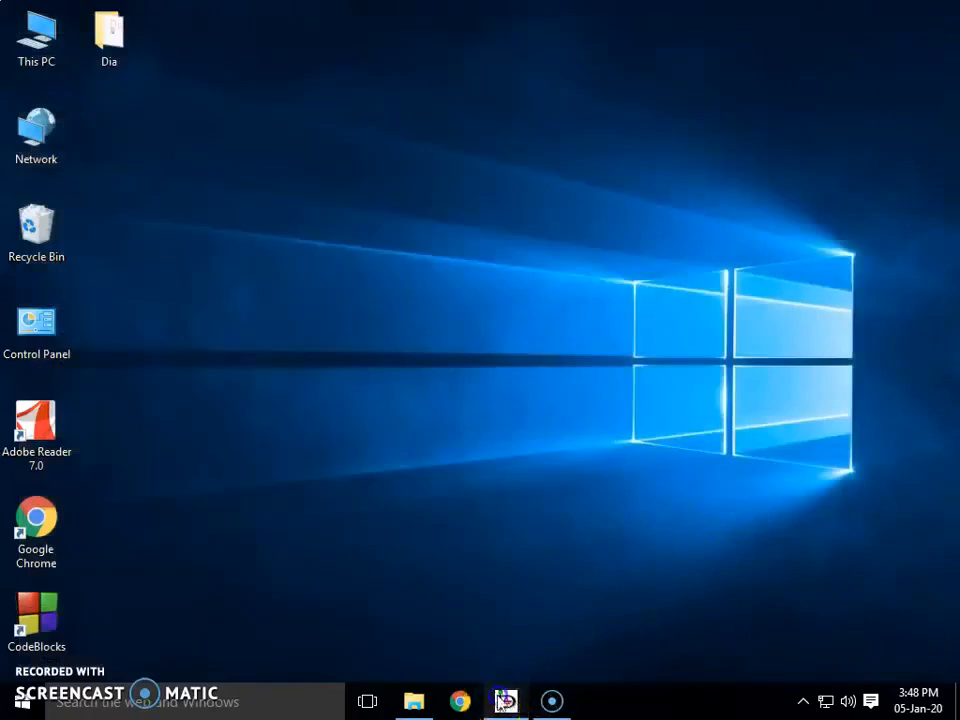
- Start exporting the flowchart and choose the Dia folder on the Desktop as the destination
{"action": "left_click", "coordinate": [22, 40]}
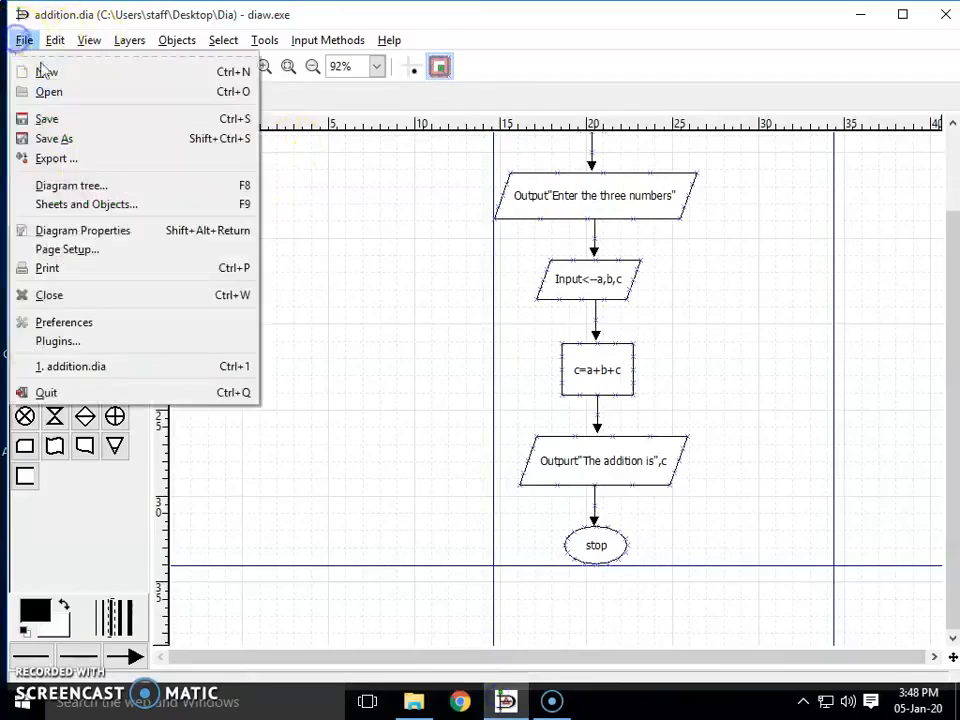
{"action": "left_click", "coordinate": [55, 159]}
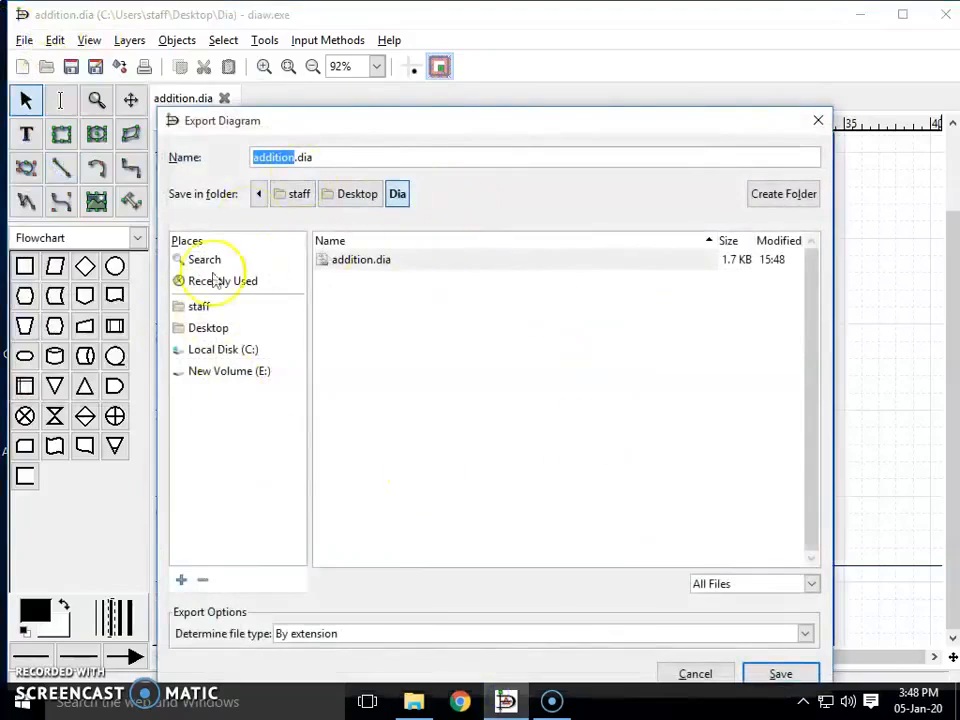
{"action": "left_click", "coordinate": [200, 333]}
{"action": "double_click", "coordinate": [341, 259]}
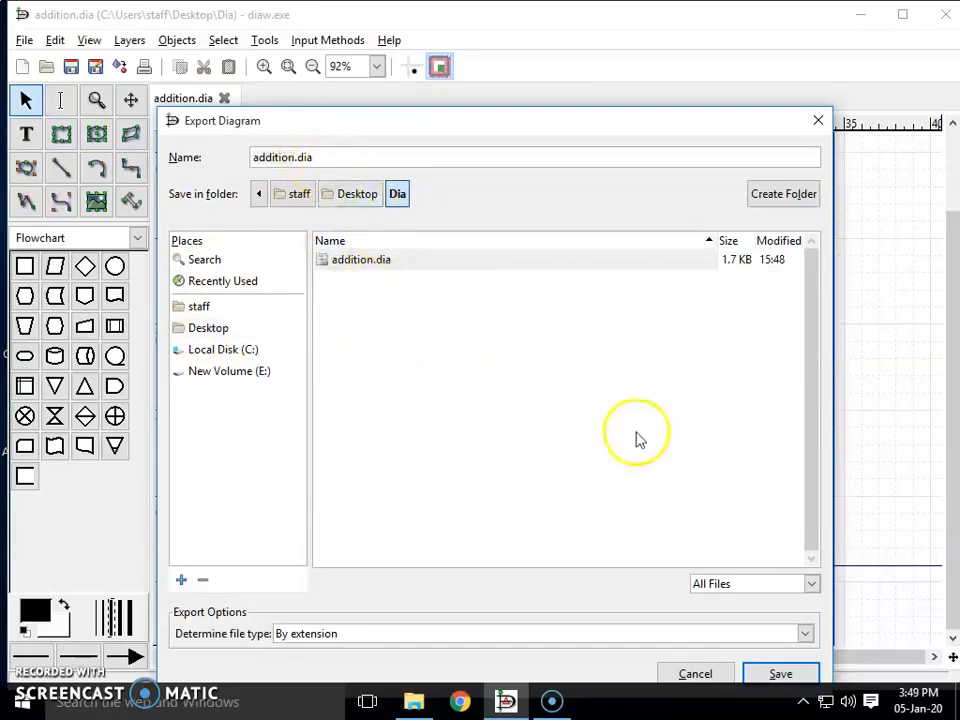
- Set the export file type to Cairo Portable Document Format (*.pdf) and save the export as addition.pdf
{"action": "left_click", "coordinate": [577, 641]}
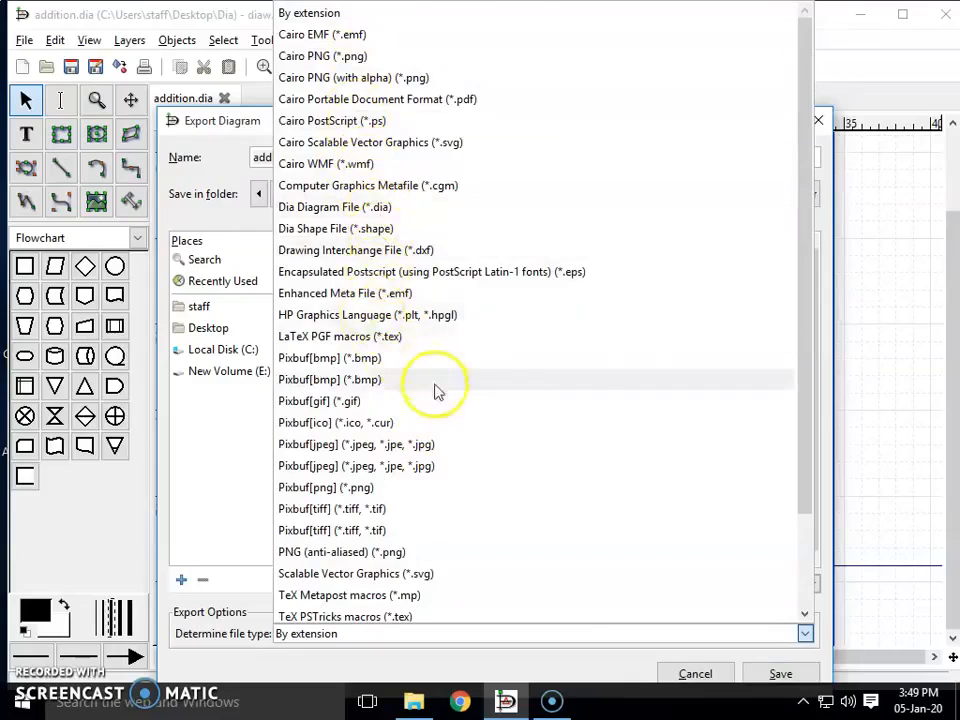
{"action": "scroll", "coordinate": [435, 390], "scroll_direction": "down", "scroll_amount": 3}
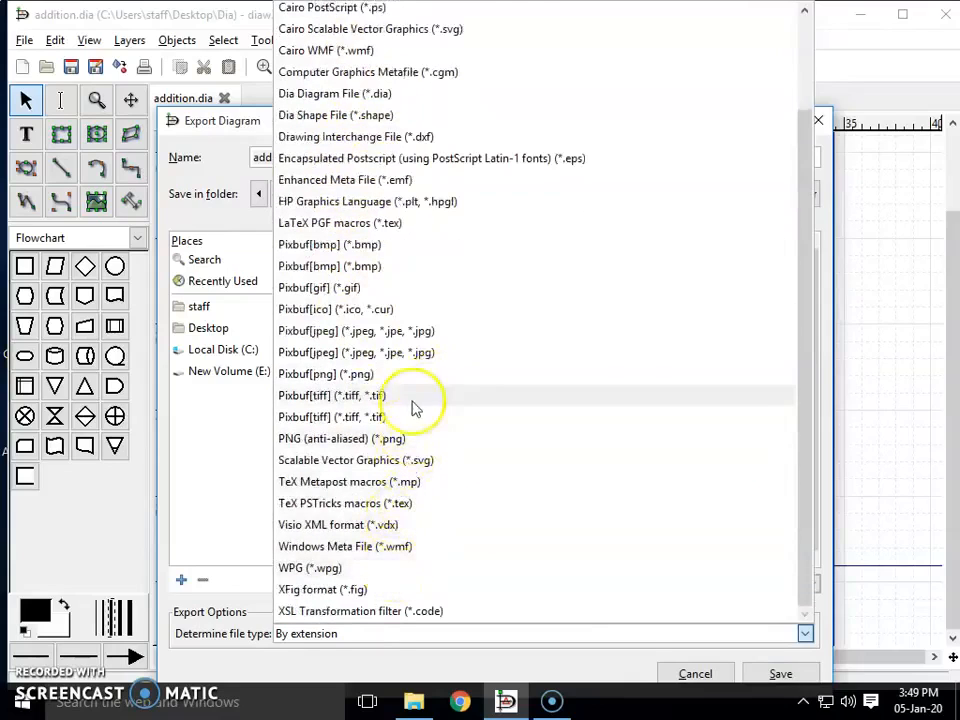
{"action": "scroll", "coordinate": [415, 379], "scroll_direction": "up", "scroll_amount": 2}
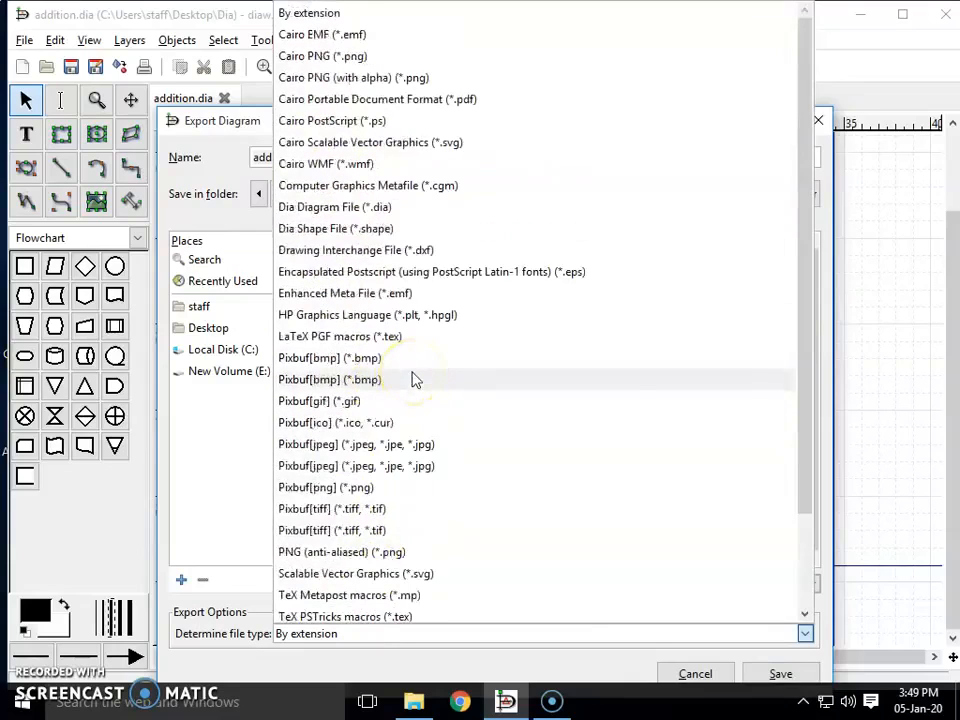
{"action": "left_click", "coordinate": [392, 99]}
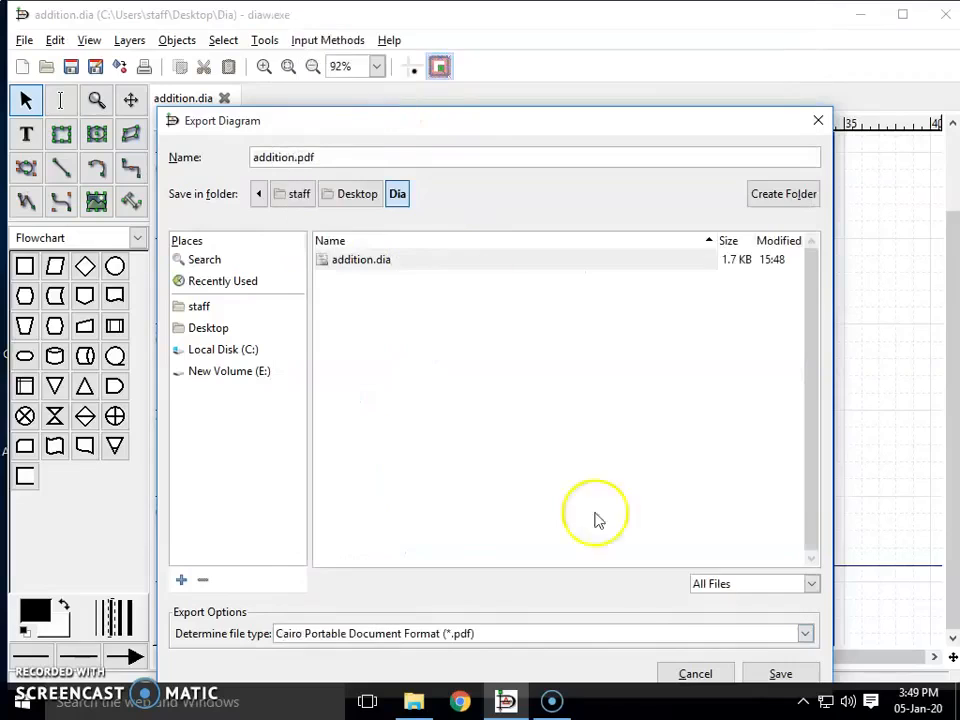
{"action": "left_click", "coordinate": [772, 675]}
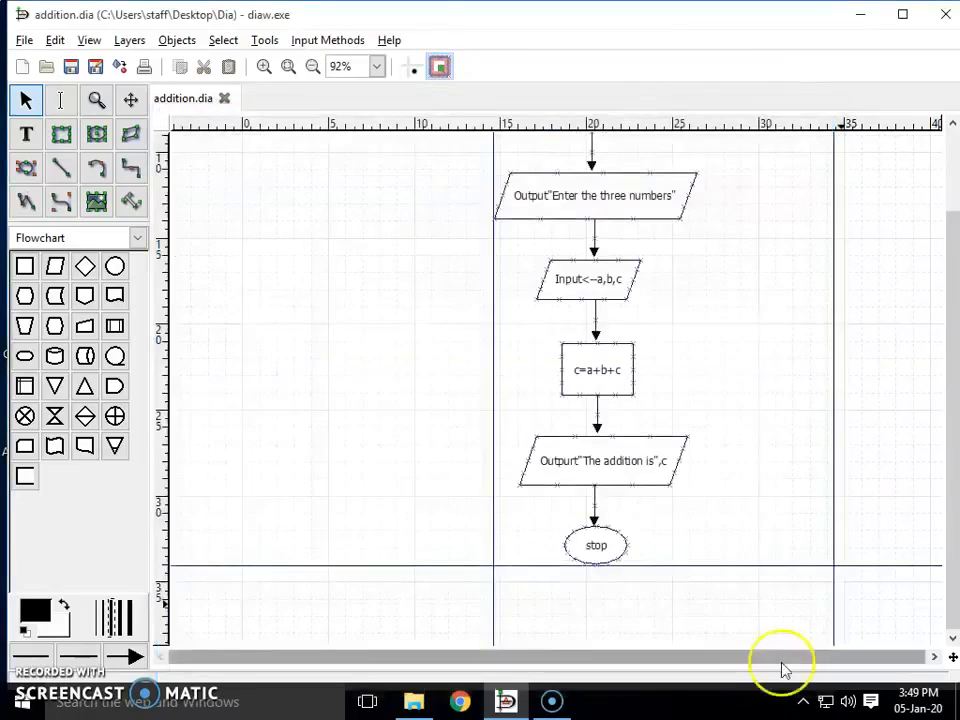
- Open the exported addition PDF from the desktop's Dia folder with Adobe Reader 7.0 and accept its license agreement
{"action": "left_click", "coordinate": [860, 15]}
{"action": "double_click", "coordinate": [108, 33]}
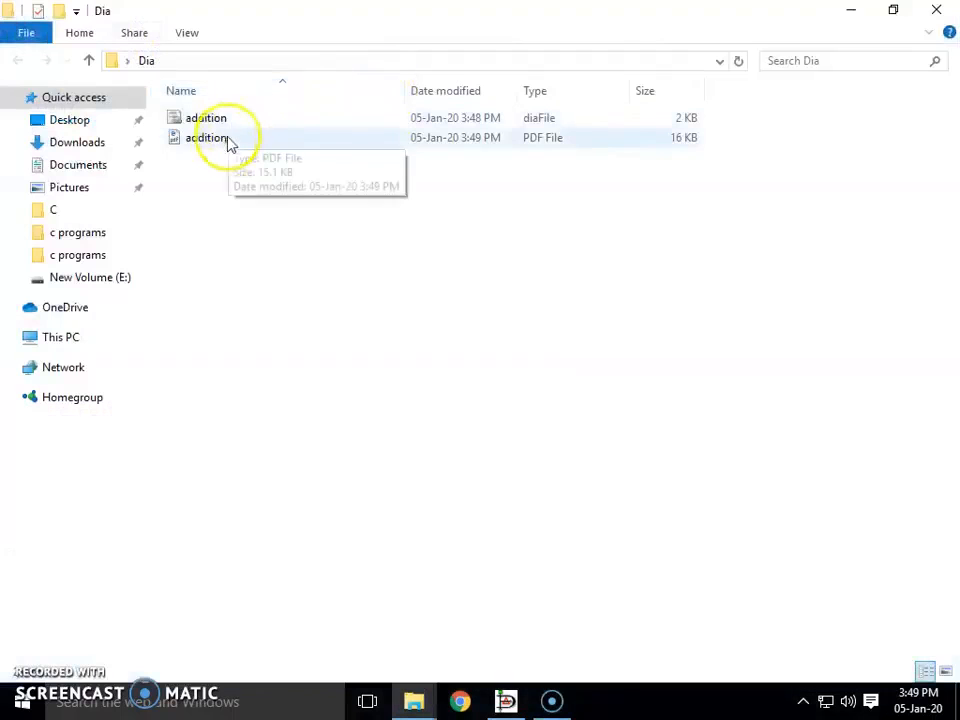
{"action": "double_click", "coordinate": [228, 143]}
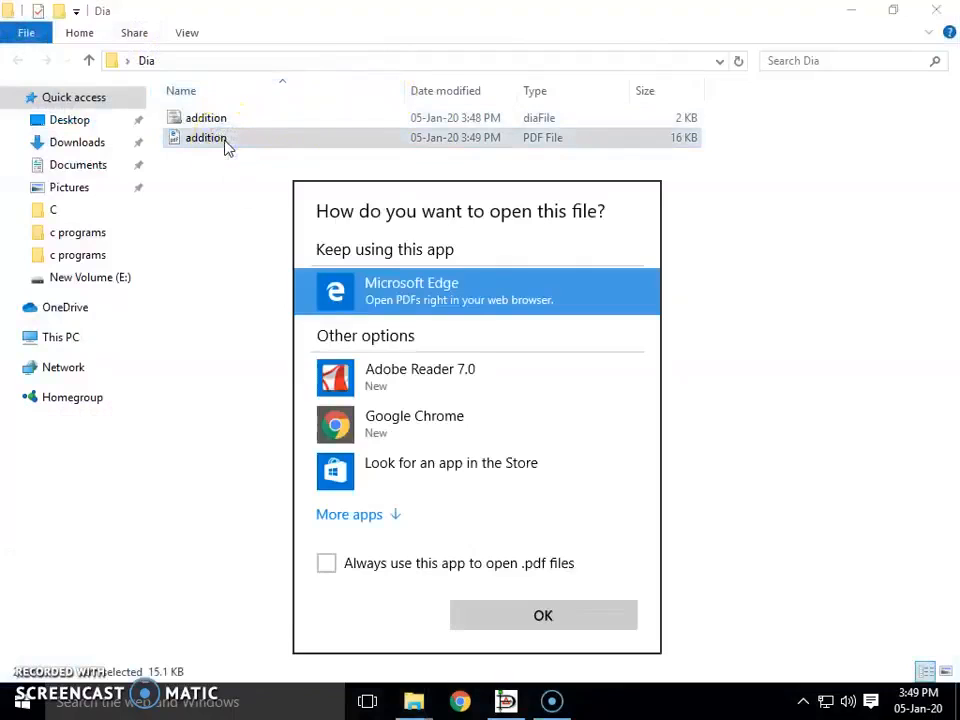
{"action": "left_click", "coordinate": [409, 385]}
{"action": "left_click", "coordinate": [542, 615]}
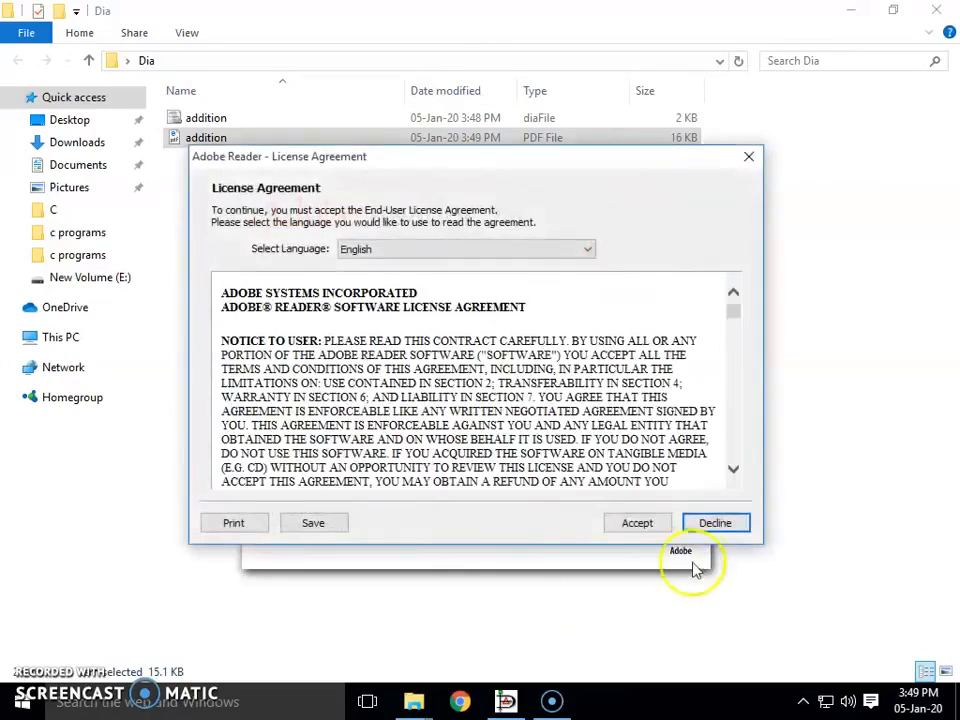
{"action": "left_click", "coordinate": [637, 523]}
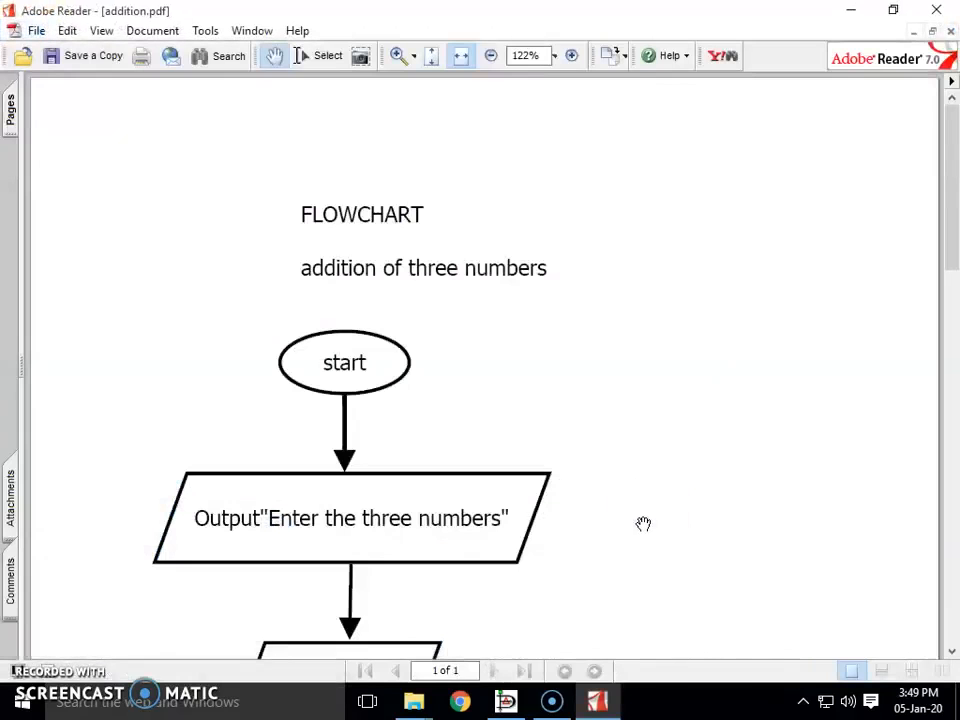
- Review the whole flowchart in addition.pdf from the heading to the stop symbol and close Adobe Reader
{"action": "scroll", "coordinate": [662, 480], "scroll_direction": "down", "scroll_amount": 5}
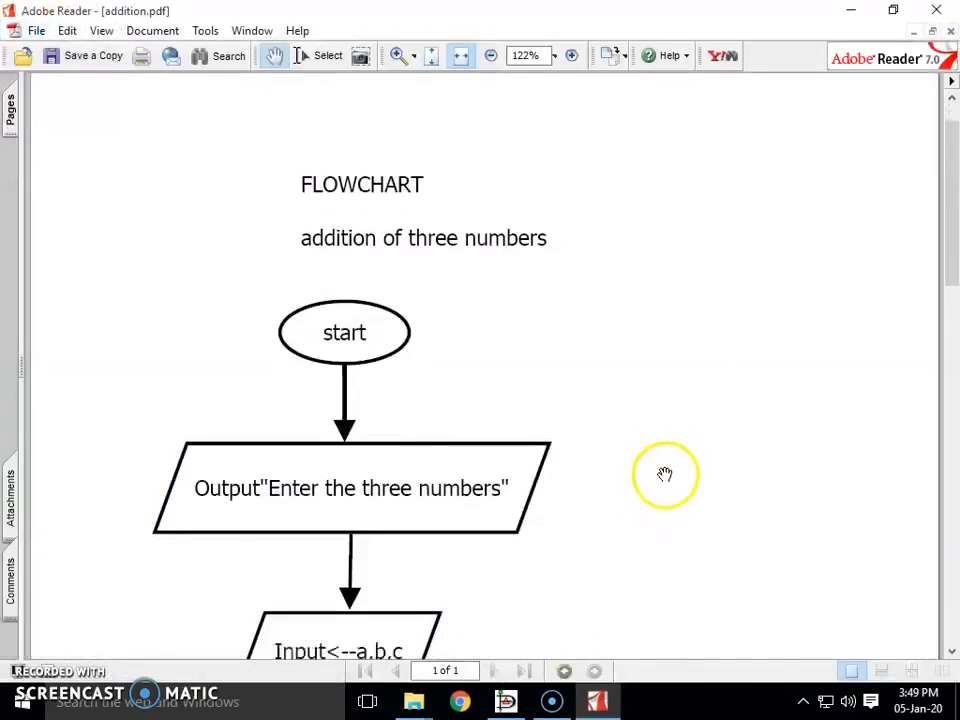
{"action": "scroll", "coordinate": [670, 474], "scroll_direction": "down", "scroll_amount": 10}
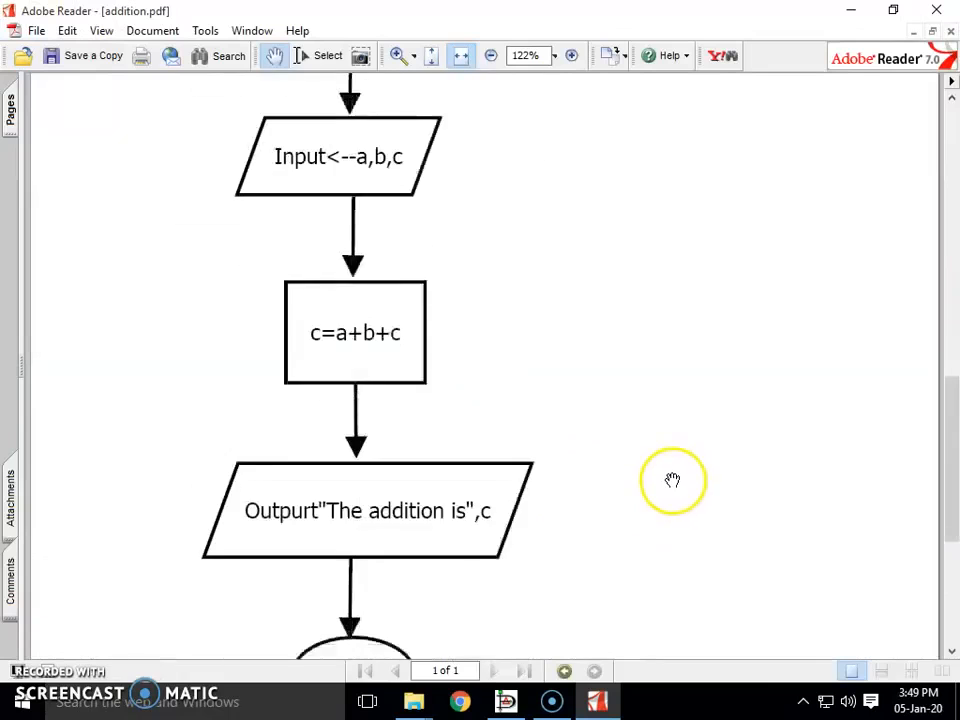
{"action": "scroll", "coordinate": [675, 480], "scroll_direction": "up", "scroll_amount": 9}
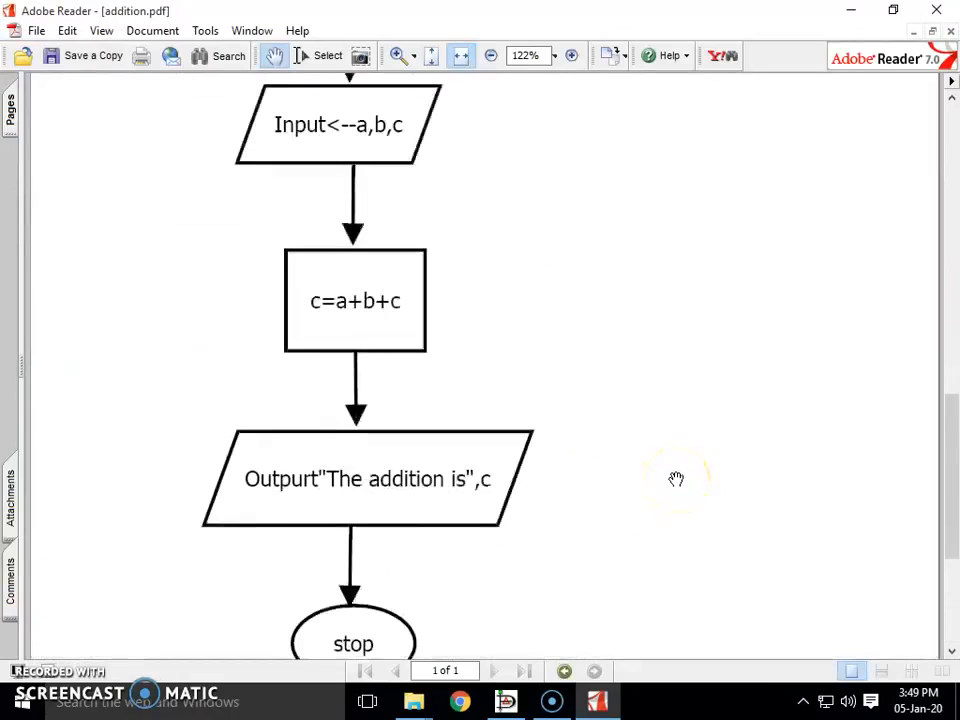
{"action": "scroll", "coordinate": [675, 478], "scroll_direction": "up", "scroll_amount": 6}
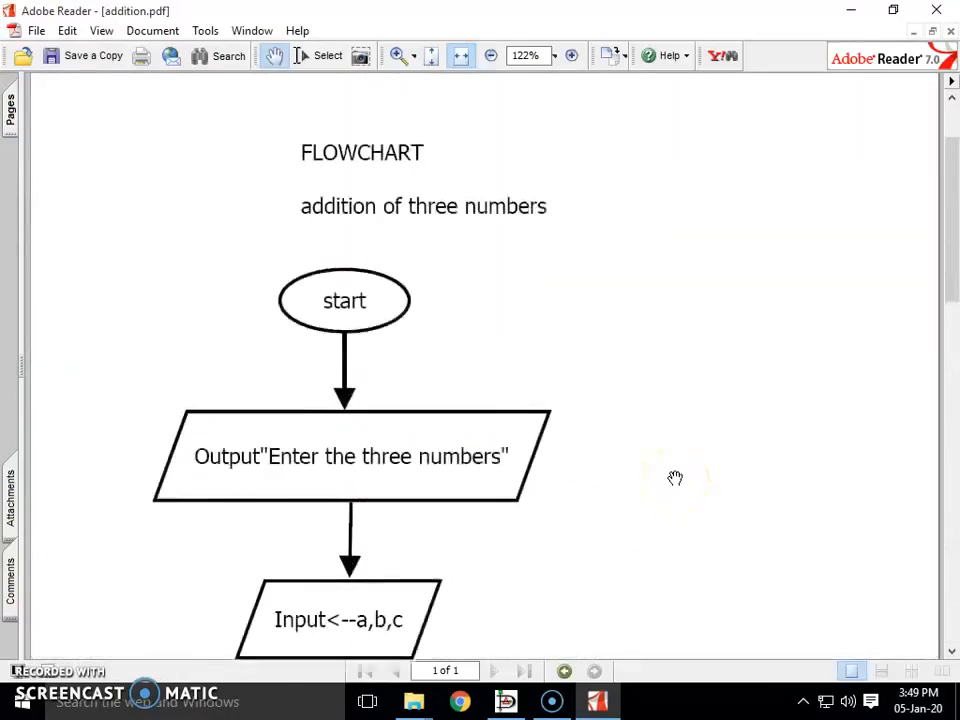
{"action": "left_click", "coordinate": [936, 12]}
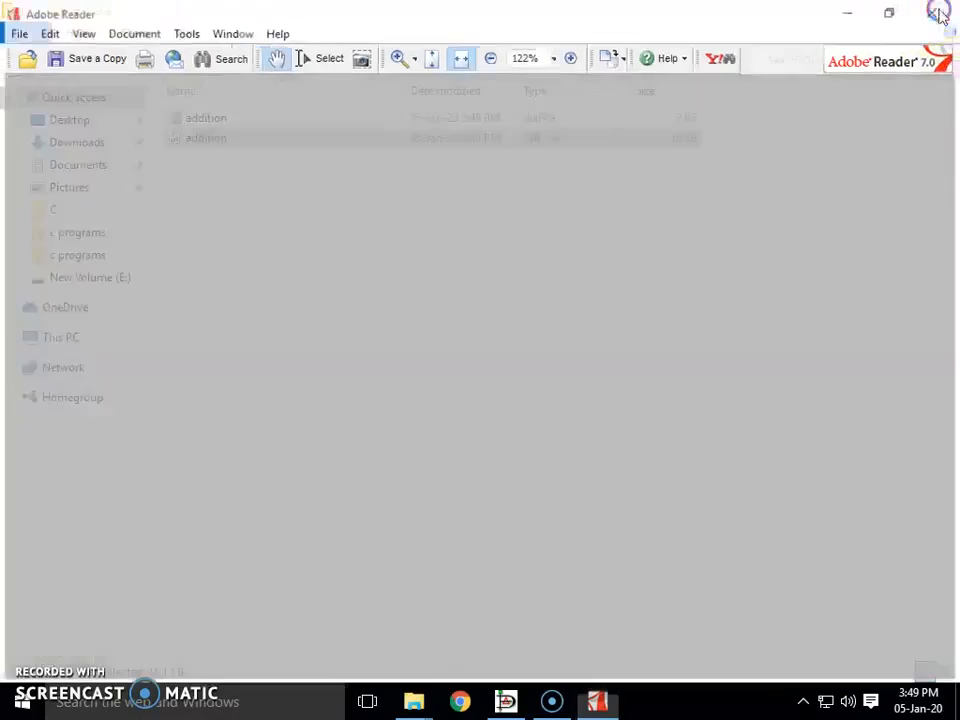
- Switch to the Dia diagram editor and close it, close the folder window and reopen the Dia folder from the desktop
{"action": "left_click", "coordinate": [508, 700]}
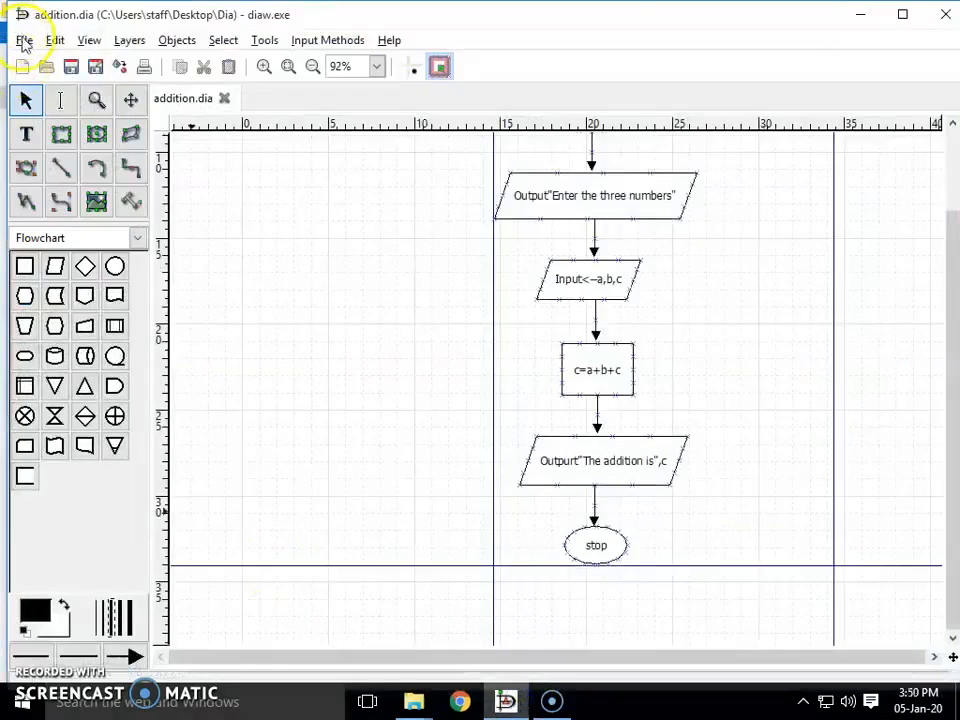
{"action": "left_click", "coordinate": [945, 14]}
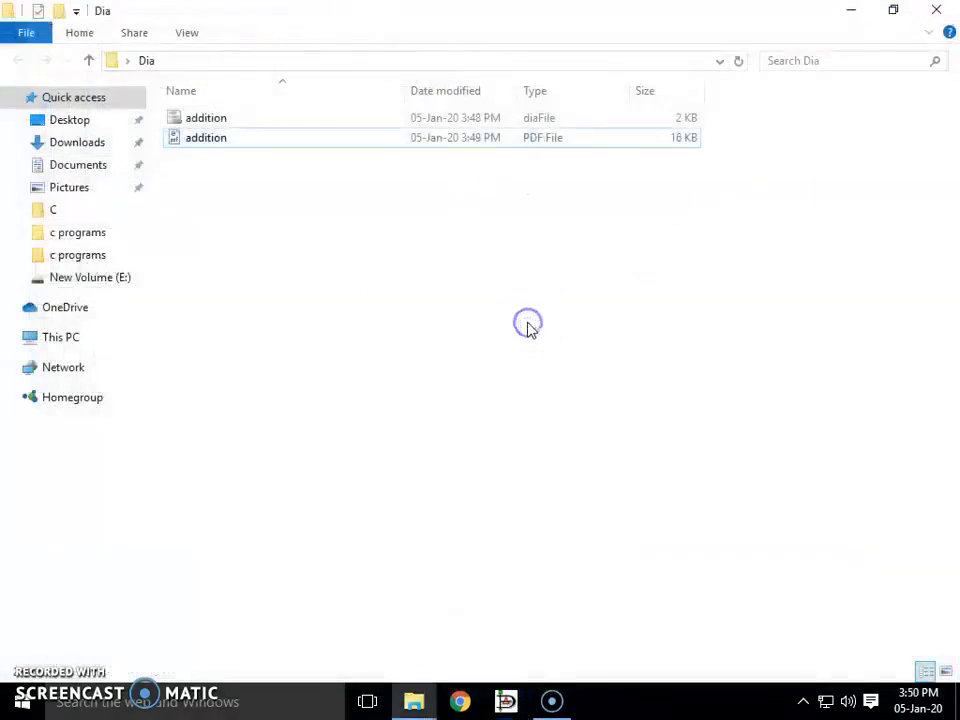
{"action": "left_click", "coordinate": [938, 10]}
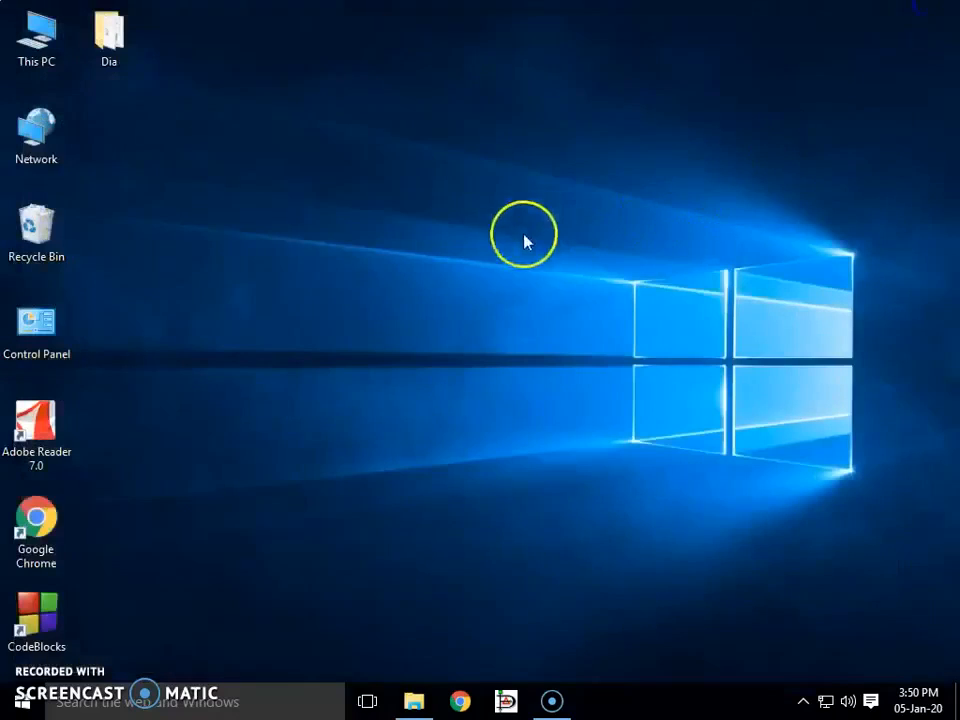
{"action": "double_click", "coordinate": [105, 42]}
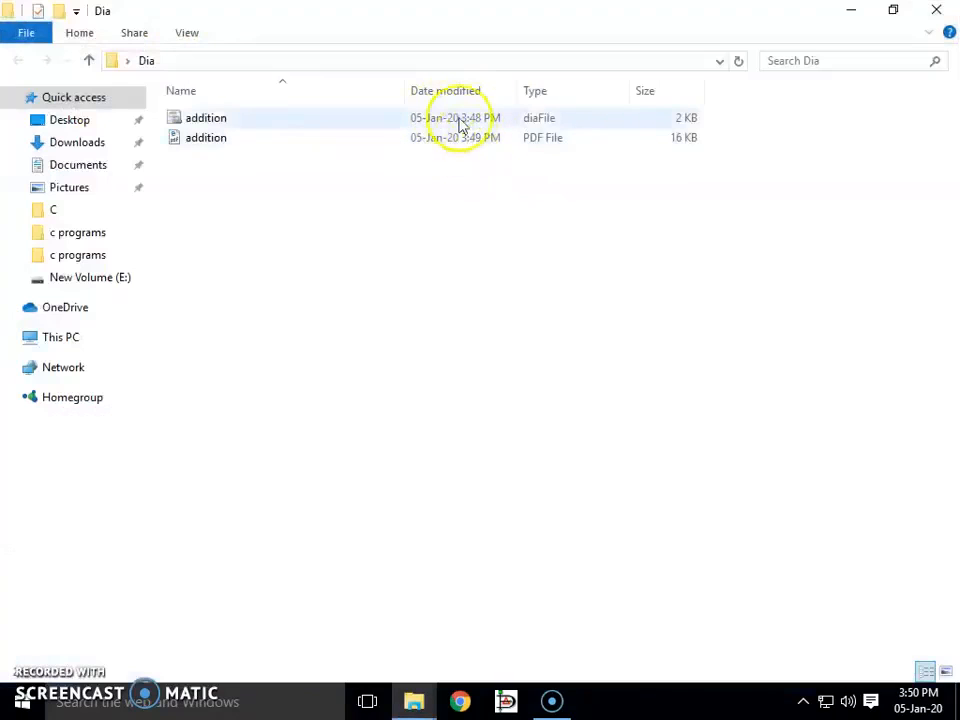